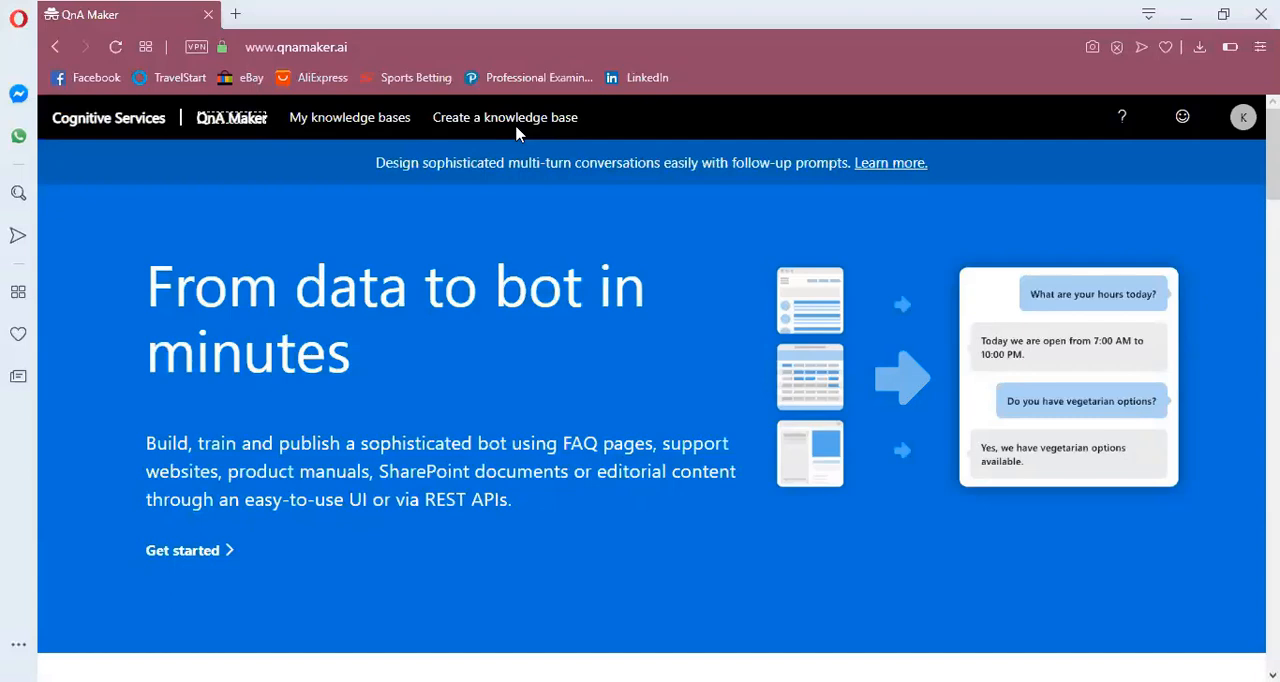
Start a new Azure QnA service for a new knowledge base and name it KazeemQnAChatbot
{"action": "left_click", "coordinate": [517, 130]}
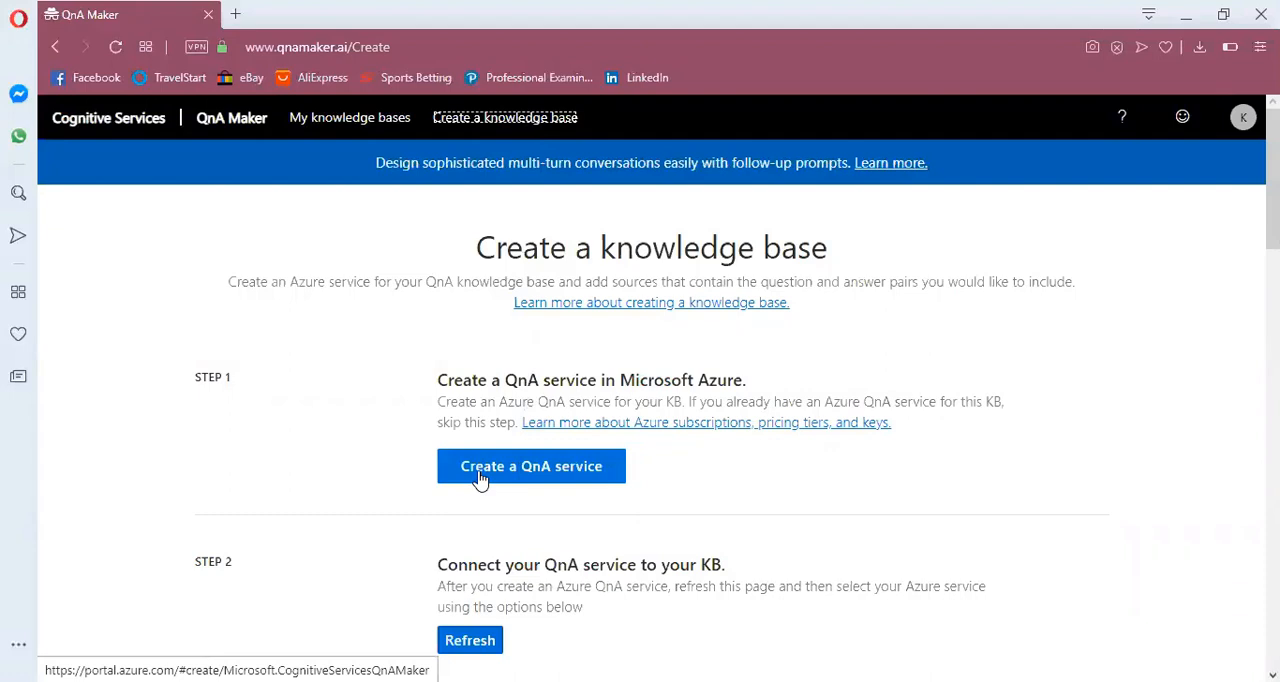
{"action": "left_click", "coordinate": [564, 479]}
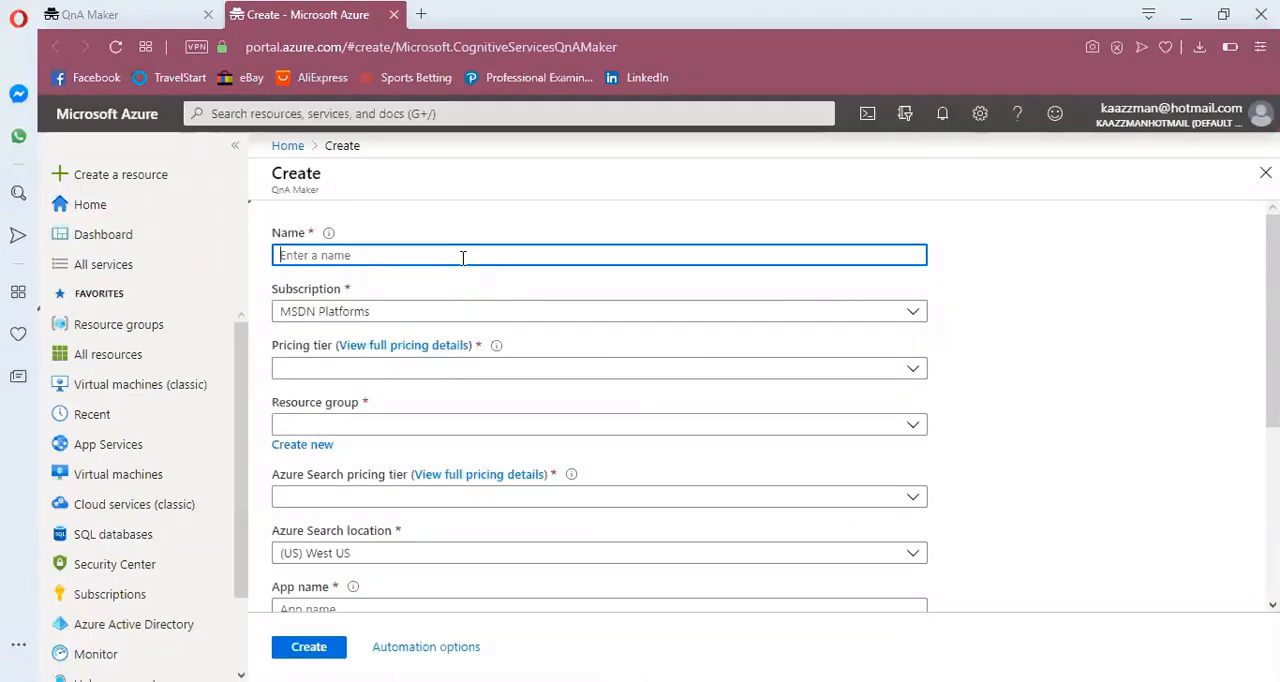
{"action": "type", "text": "Ka"}
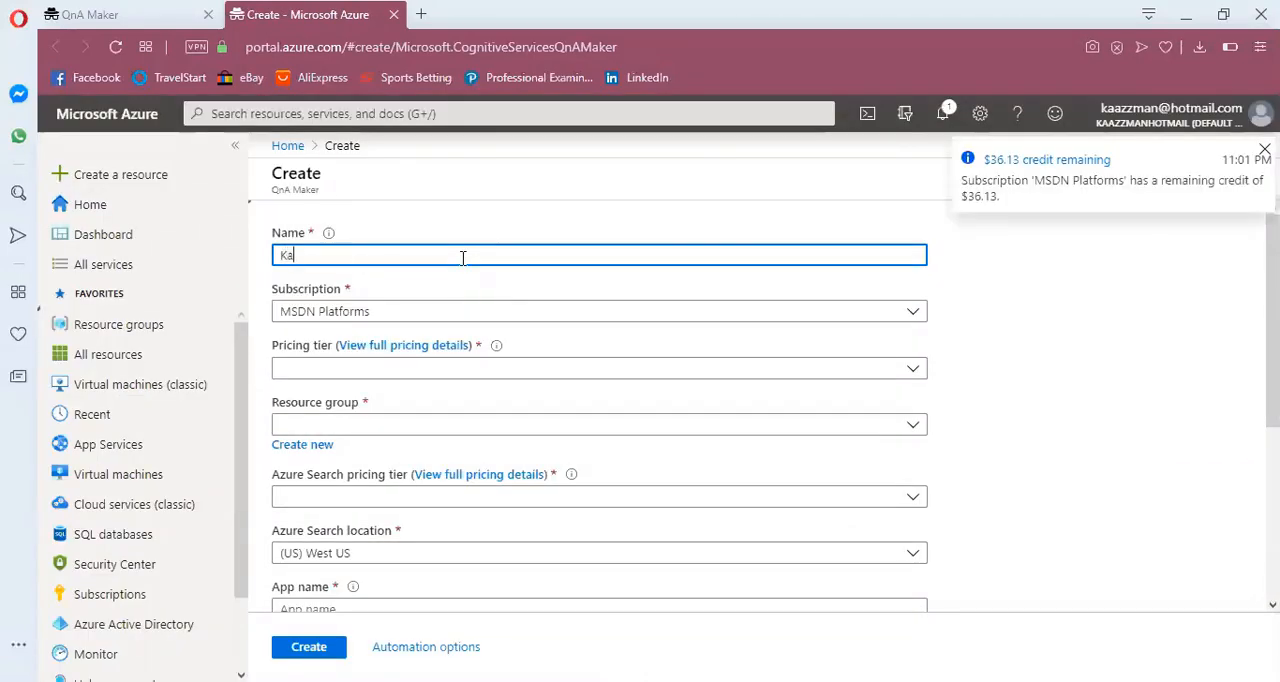
{"action": "type", "text": "zeemQnA"}
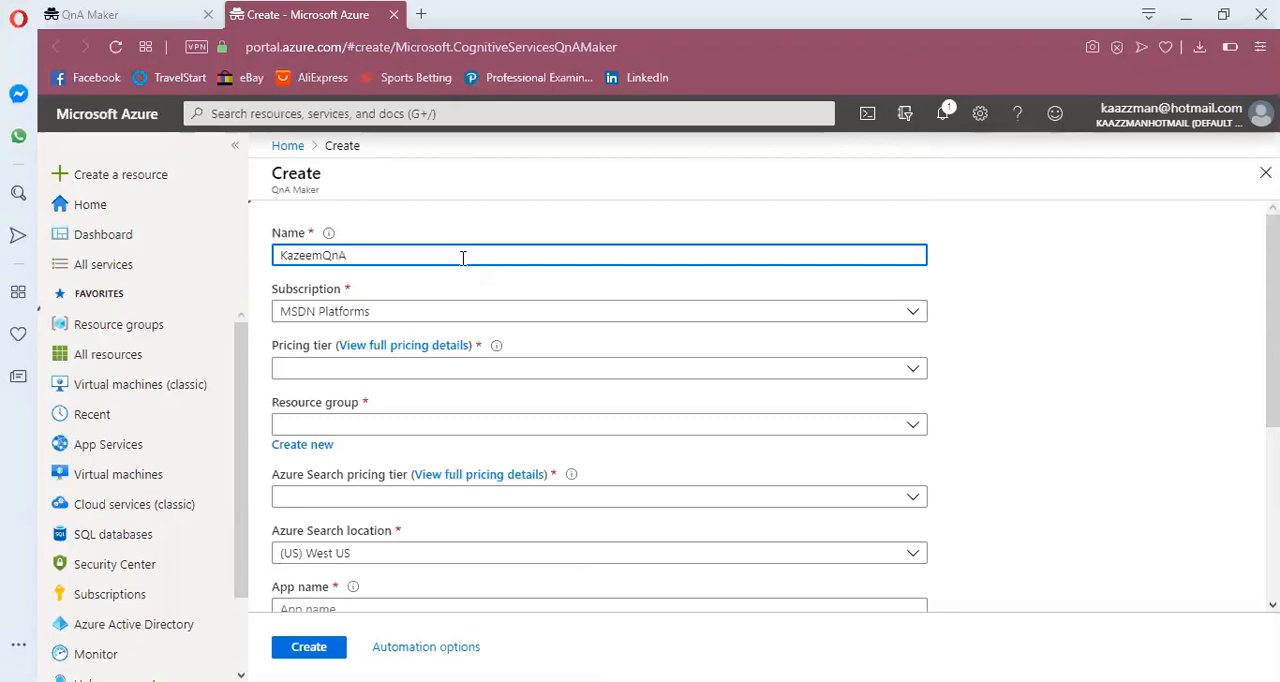
{"action": "type", "text": "Chatbot"}
Set the service's pricing tier to F0 (3 managed documents per month) and its resource group to qnamaker
{"action": "left_click", "coordinate": [503, 370]}
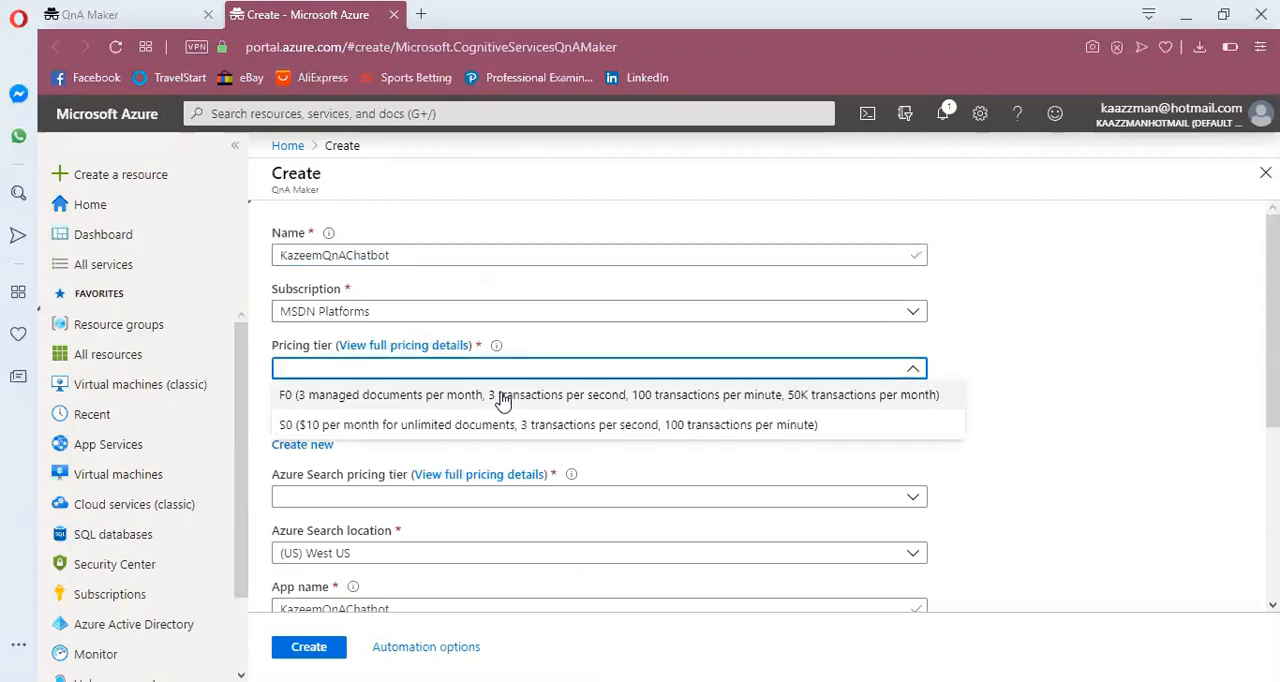
{"action": "left_click", "coordinate": [501, 396]}
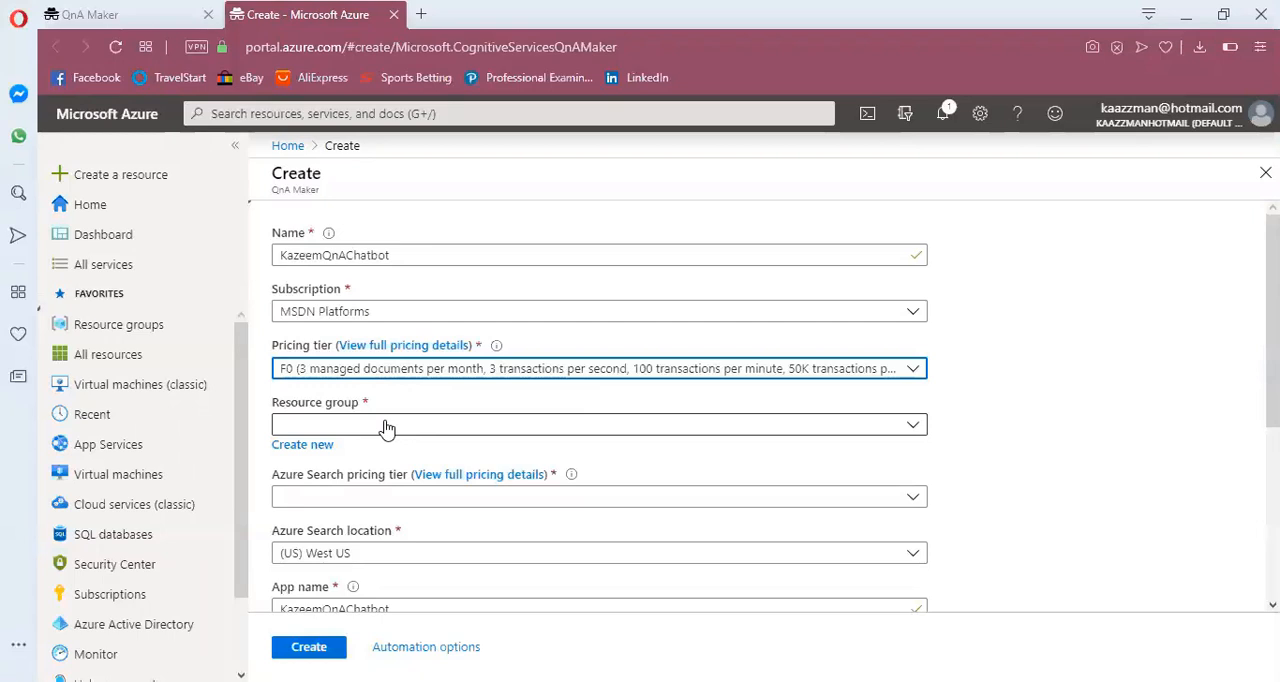
{"action": "left_click", "coordinate": [387, 428]}
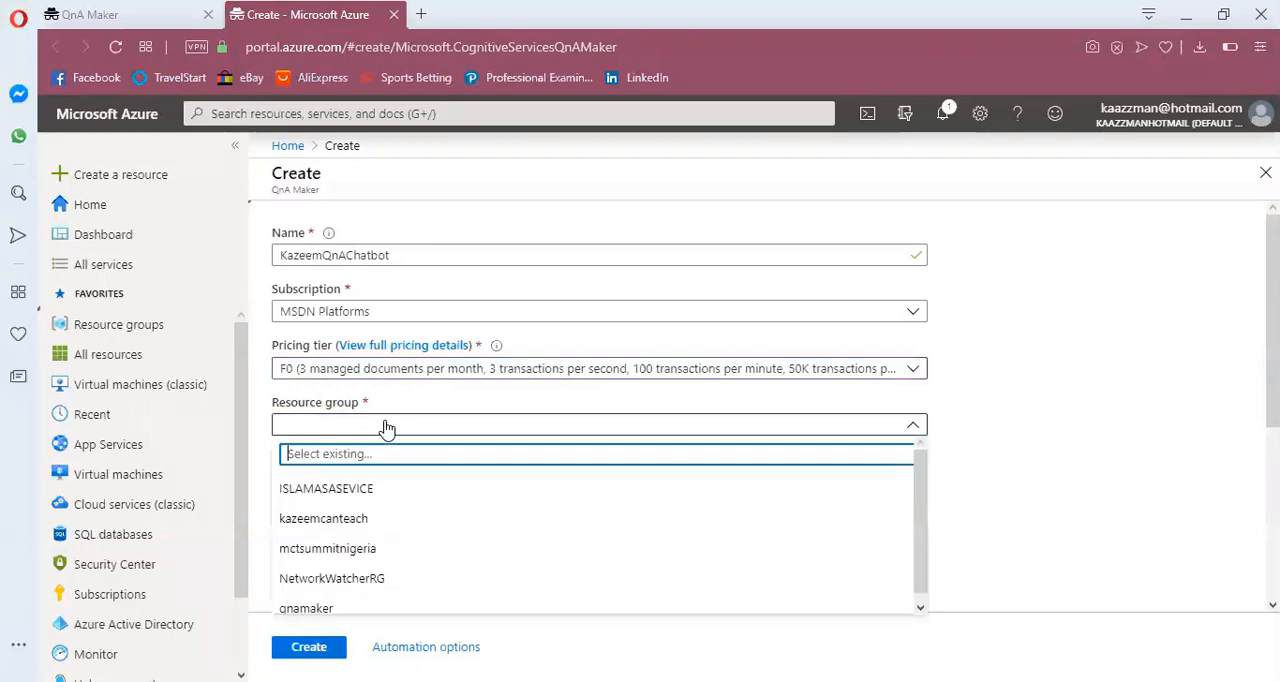
{"action": "left_click", "coordinate": [357, 614]}
{"action": "left_click", "coordinate": [357, 612]}
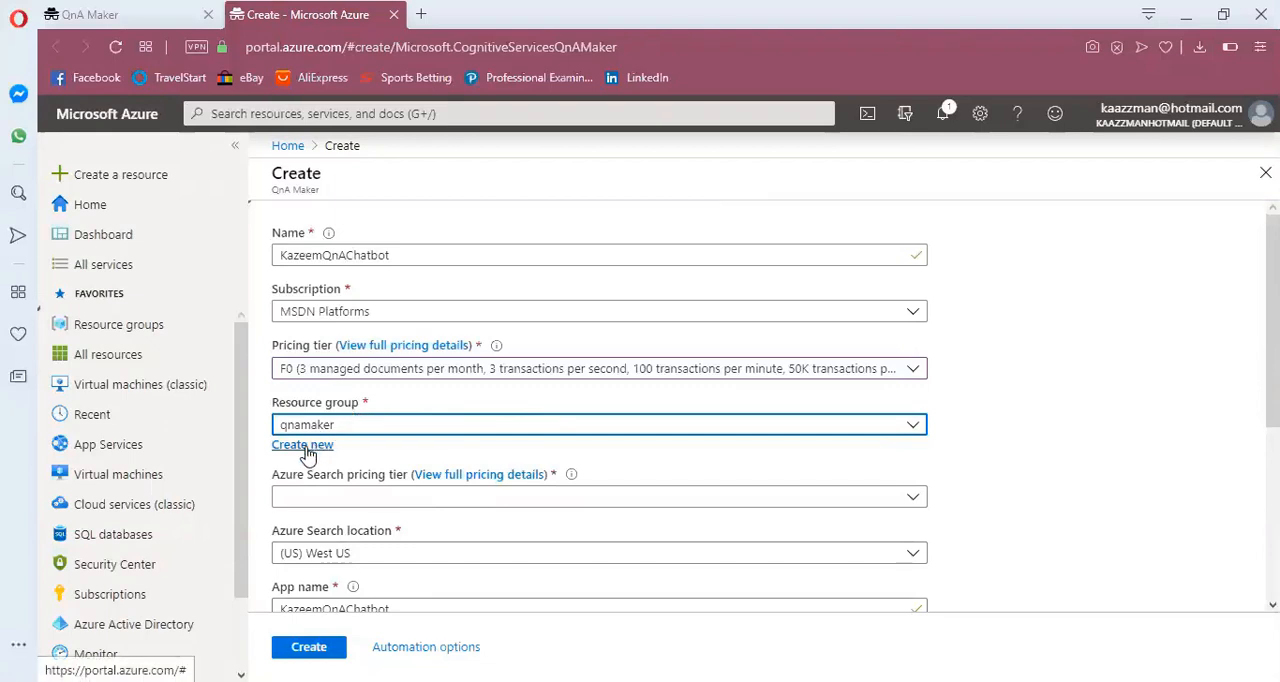
Set the Azure Search pricing tier to F (3 Indexes) and the Azure Search location to (Africa) South Africa North
{"action": "left_click", "coordinate": [406, 498]}
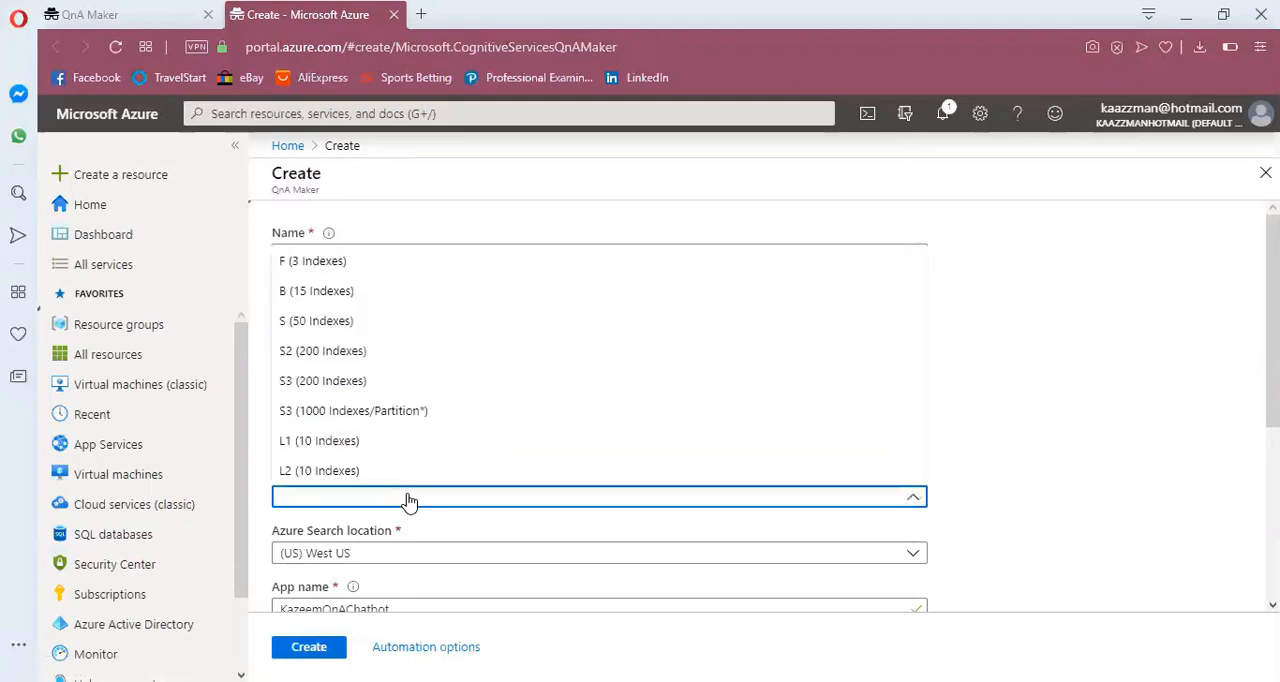
{"action": "left_click", "coordinate": [459, 262]}
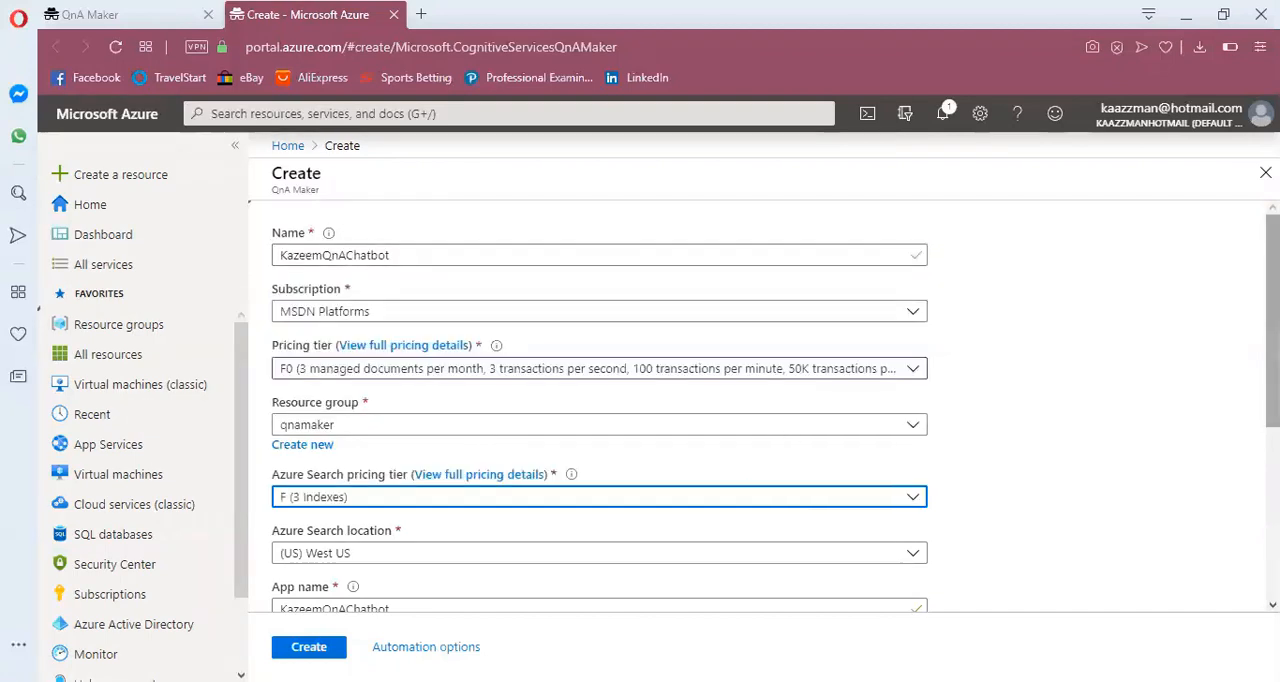
{"action": "scroll", "coordinate": [600, 400], "scroll_direction": "down", "scroll_amount": 2}
{"action": "scroll", "coordinate": [600, 400], "scroll_direction": "up", "scroll_amount": 1}
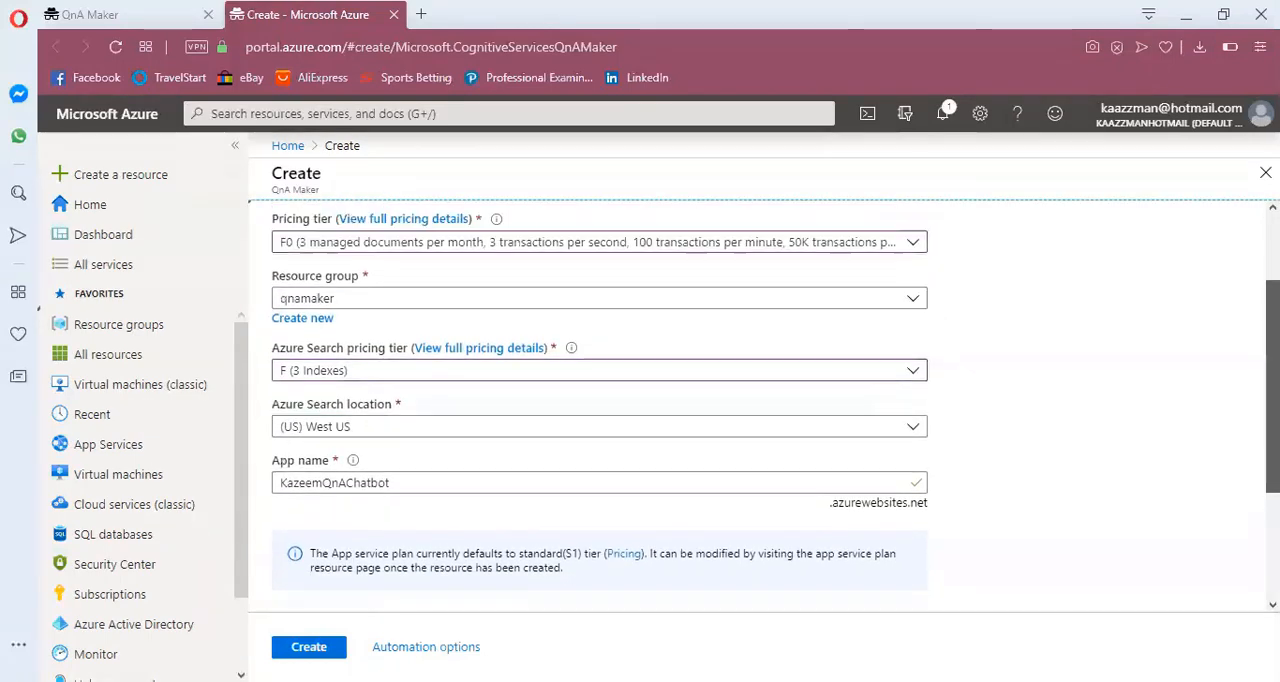
{"action": "scroll", "coordinate": [600, 400], "scroll_direction": "up", "scroll_amount": 2}
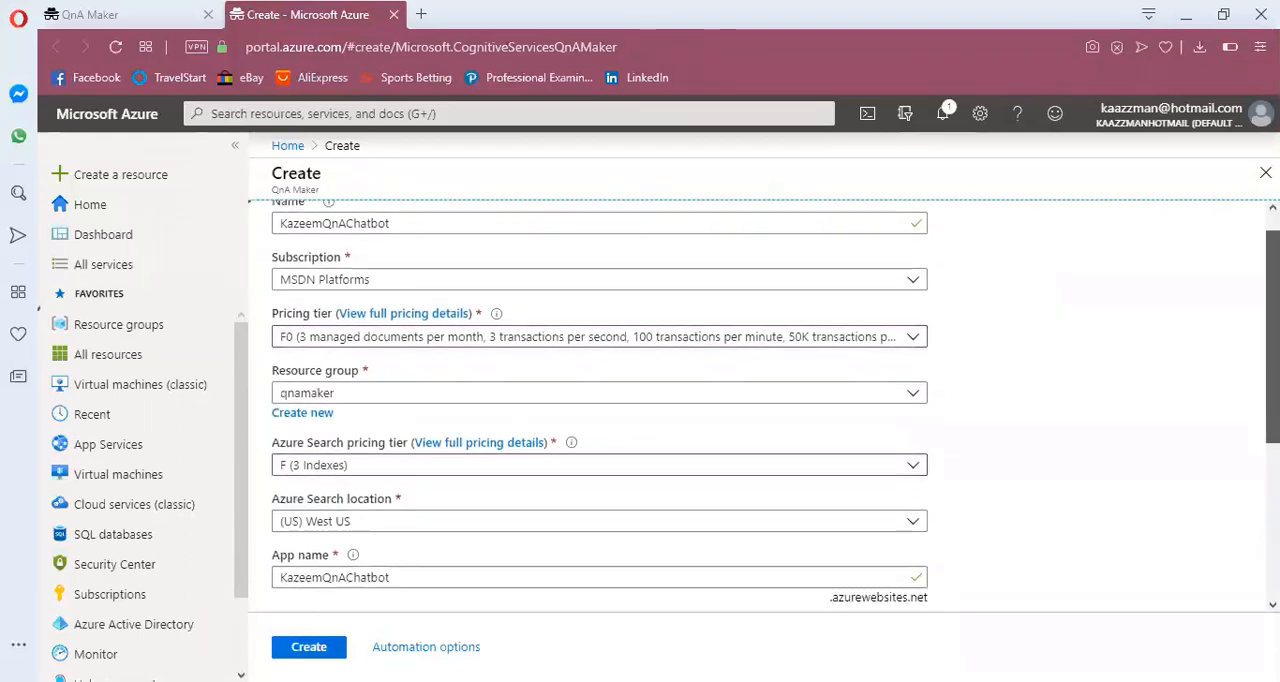
{"action": "scroll", "coordinate": [600, 400], "scroll_direction": "down", "scroll_amount": 3}
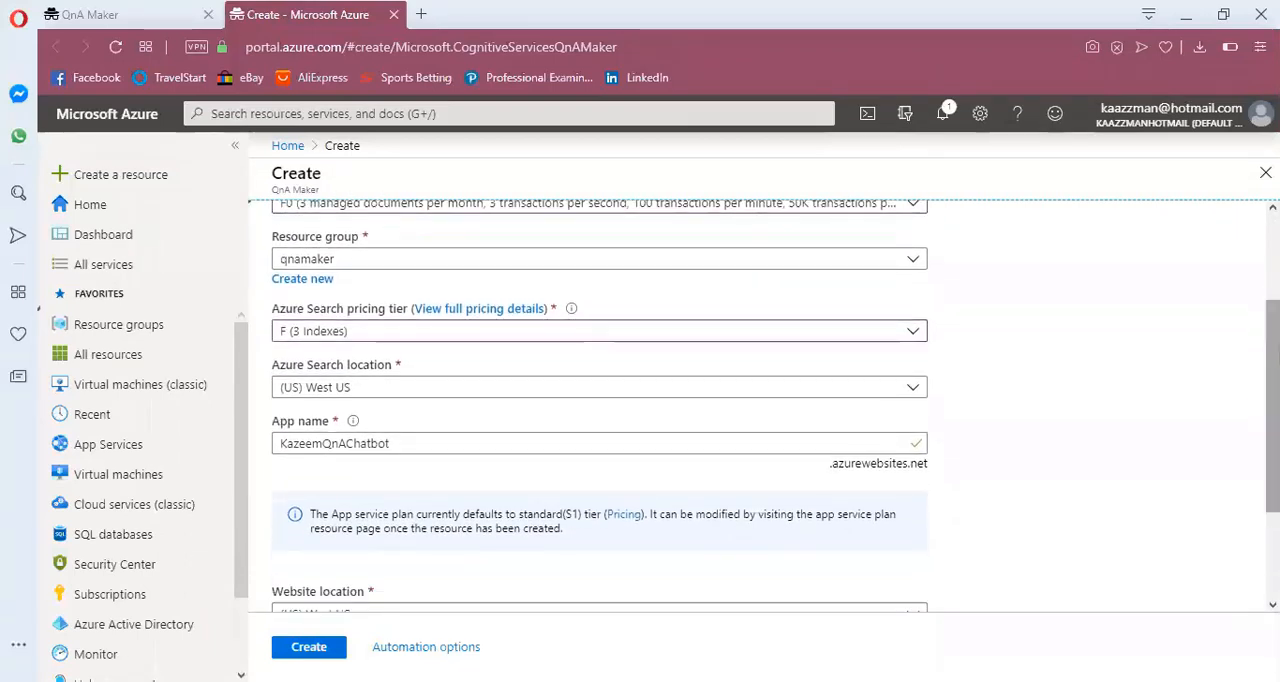
{"action": "left_click", "coordinate": [899, 390]}
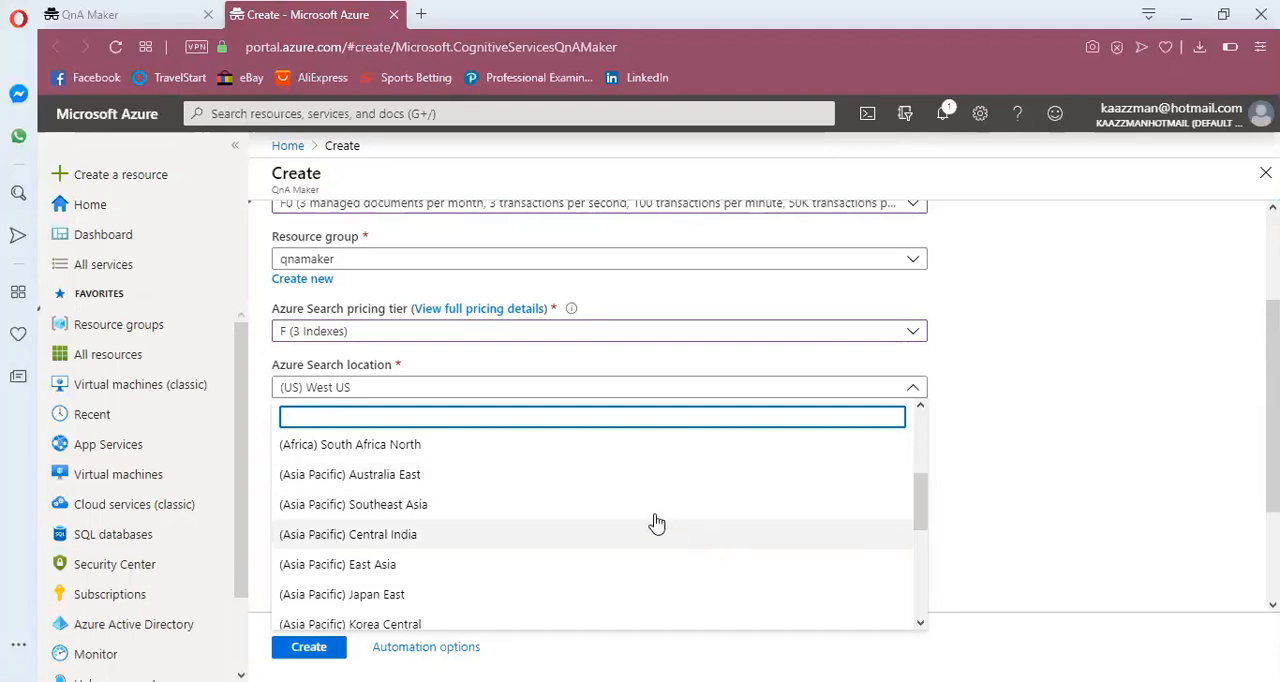
{"action": "left_click", "coordinate": [638, 456]}
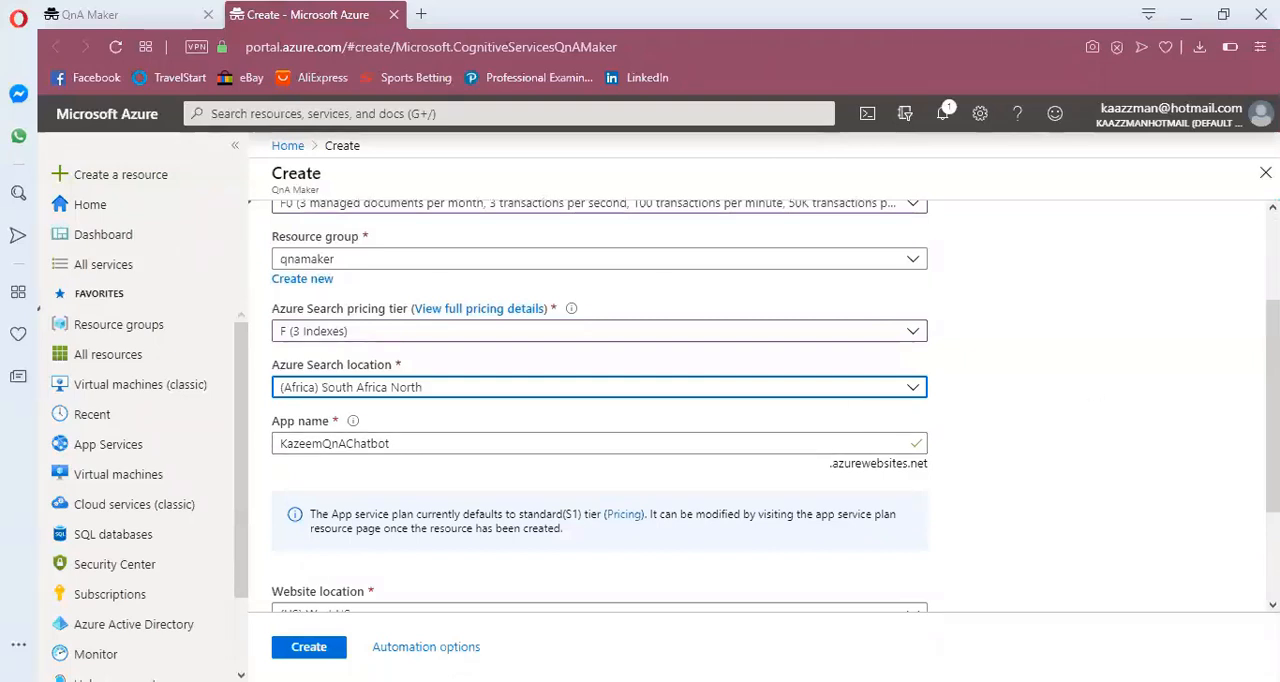
Set both the website location and the App insights location to (Africa) South Africa North
{"action": "scroll", "coordinate": [873, 456], "scroll_direction": "down", "scroll_amount": 3}
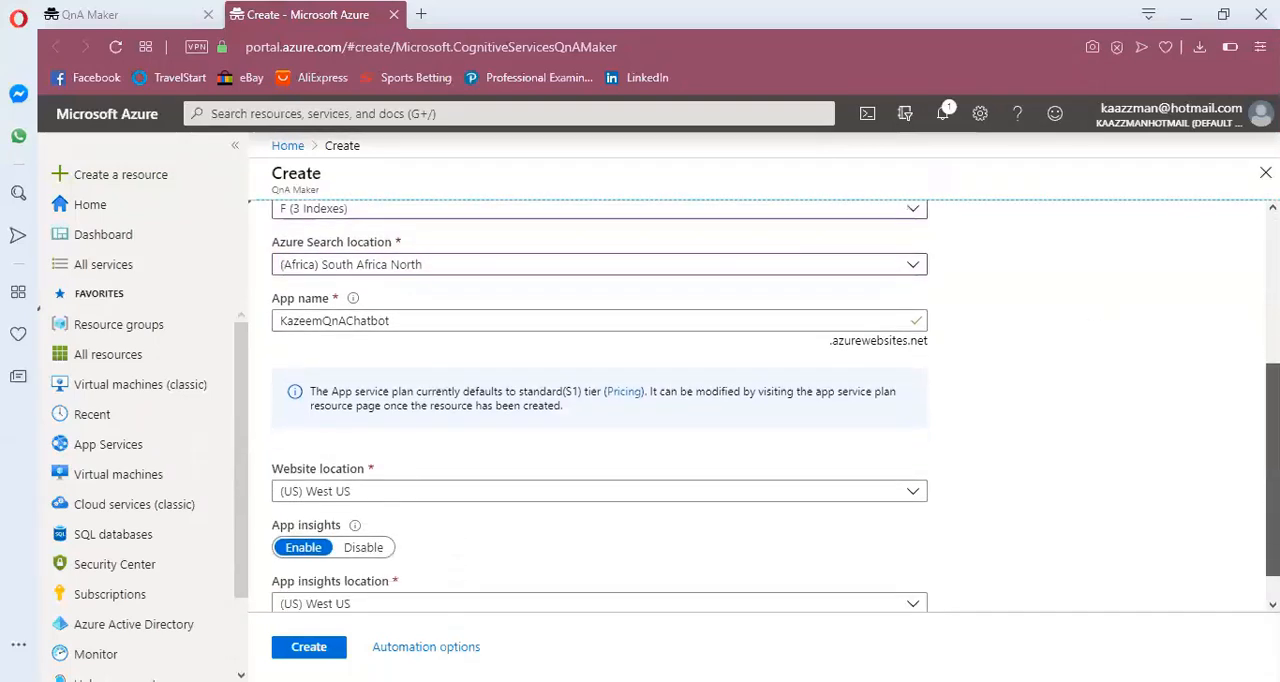
{"action": "left_click", "coordinate": [873, 452]}
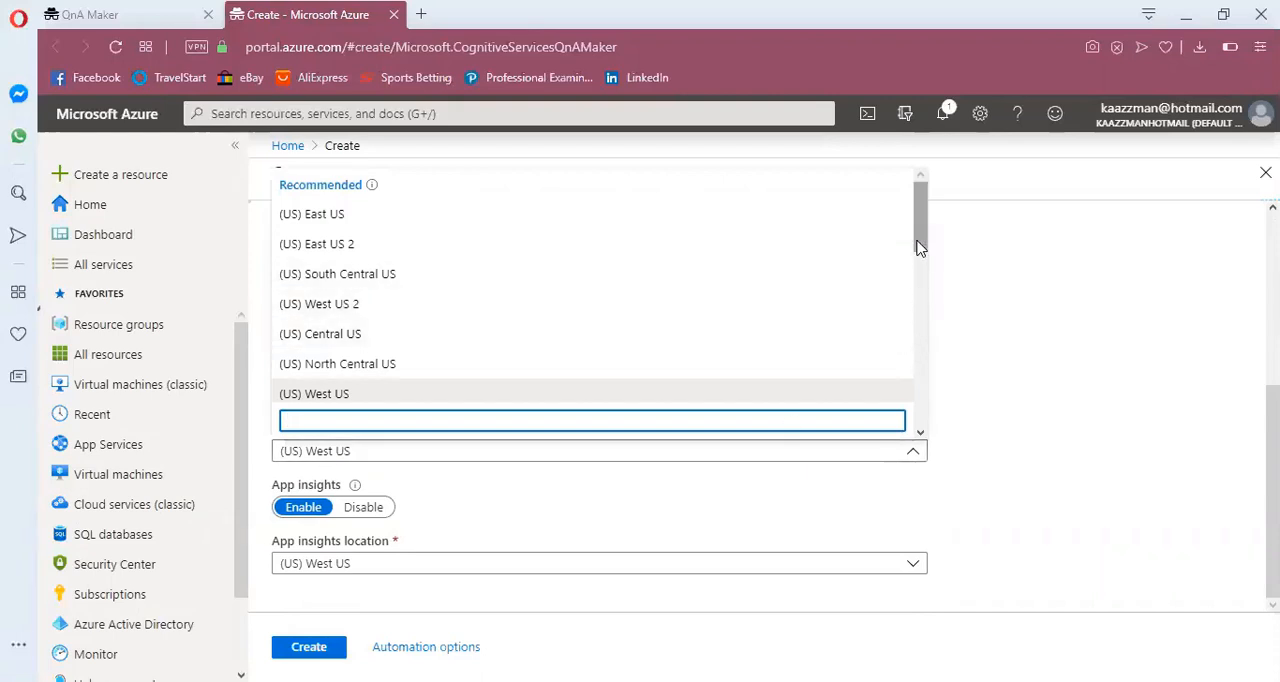
{"action": "left_click_drag", "start_coordinate": [923, 250], "coordinate": [925, 305]}
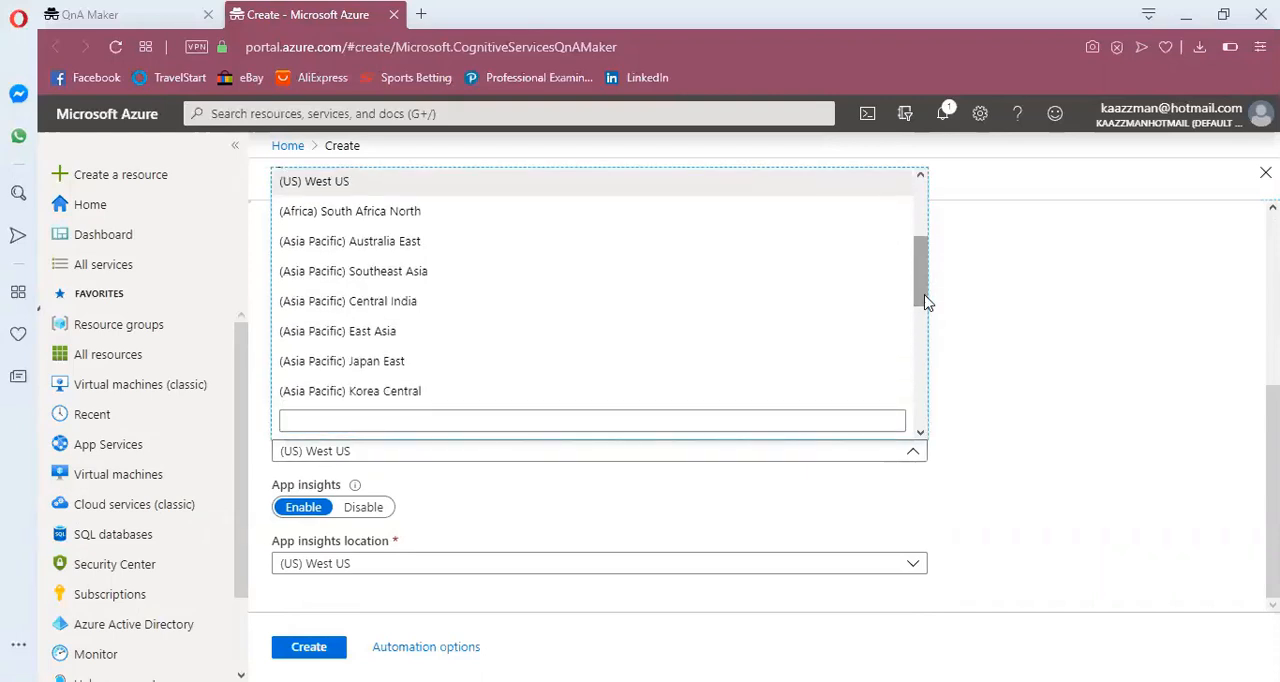
{"action": "left_click", "coordinate": [571, 220]}
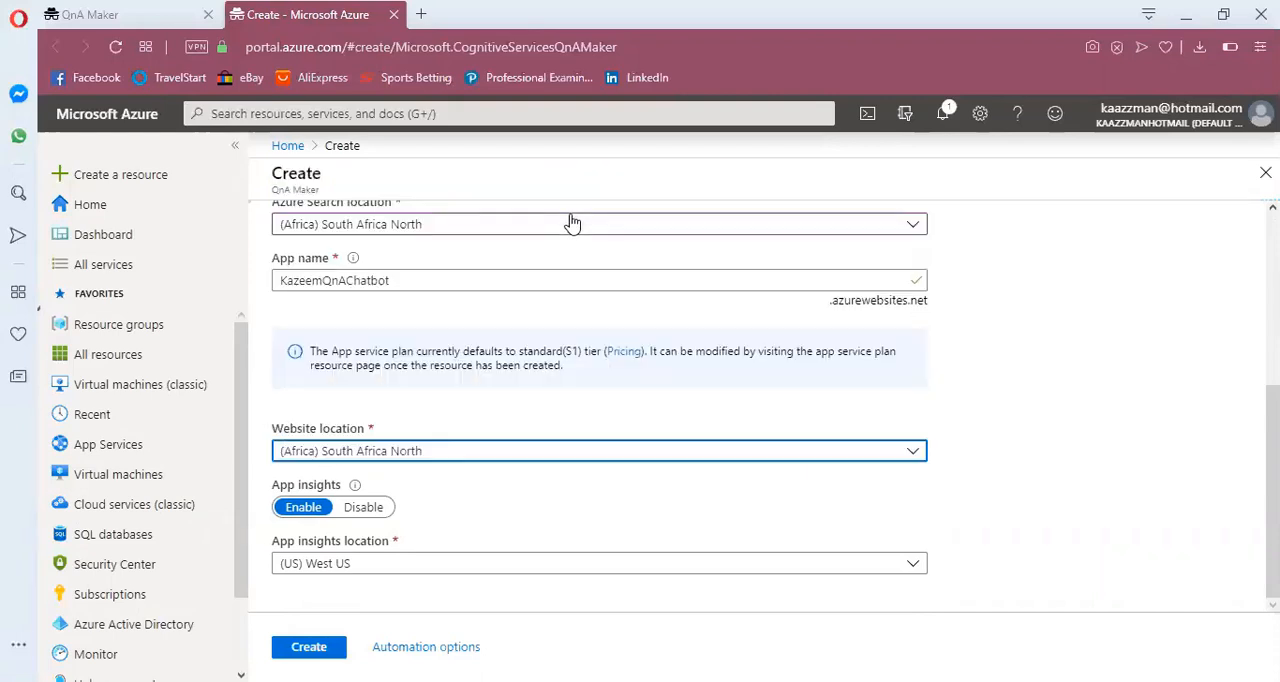
{"action": "left_click", "coordinate": [415, 564]}
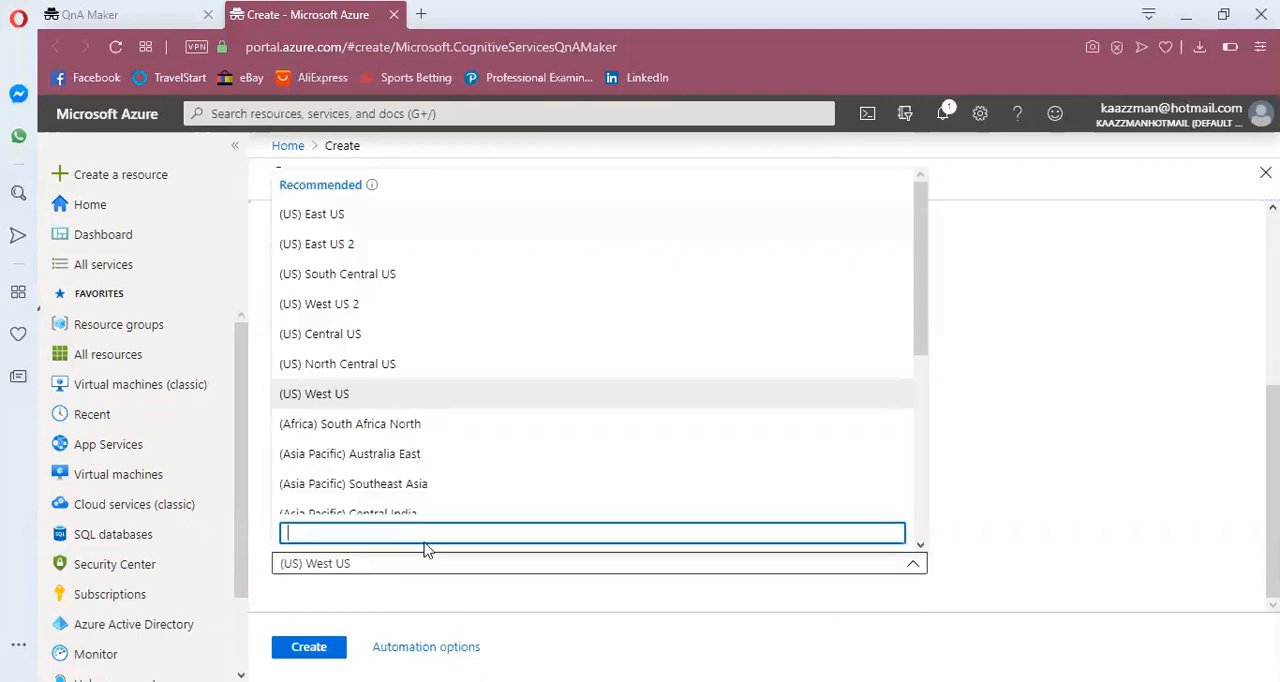
{"action": "left_click", "coordinate": [463, 430]}
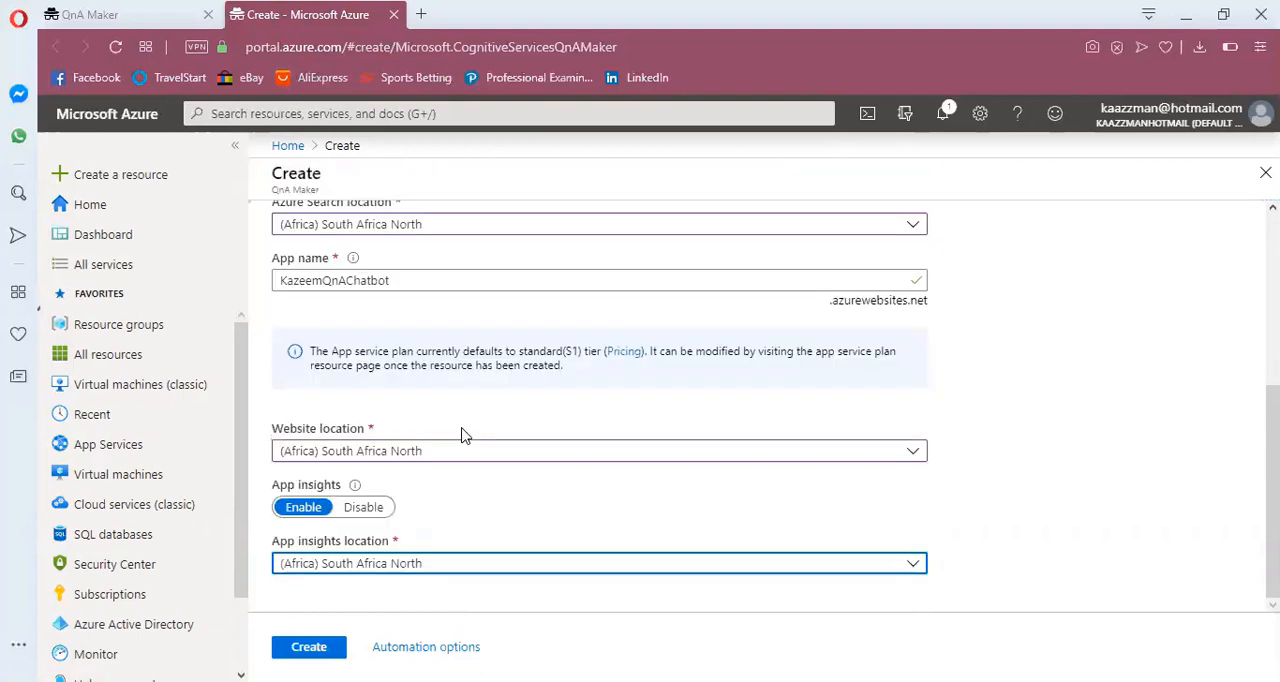
Create the QnA Maker service and open the resource once it has been deployed
{"action": "left_click", "coordinate": [309, 647]}
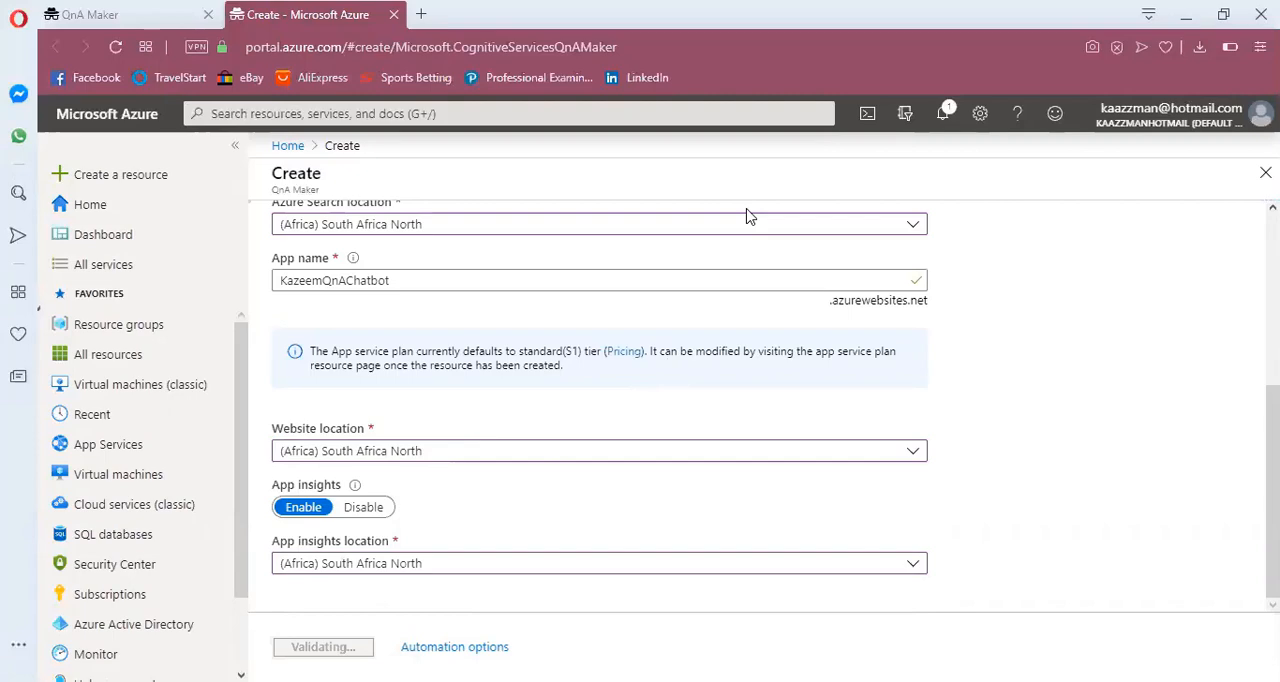
{"action": "scroll", "coordinate": [748, 217], "scroll_direction": "up", "scroll_amount": 1}
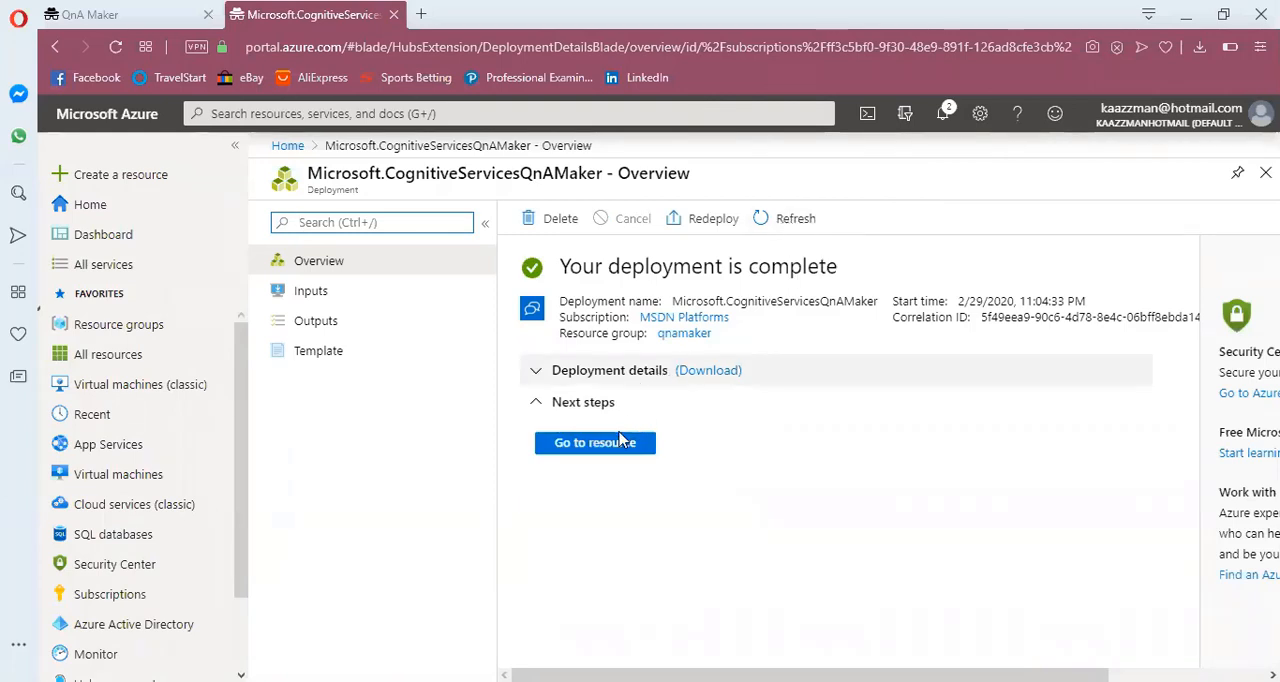
{"action": "left_click", "coordinate": [595, 442]}
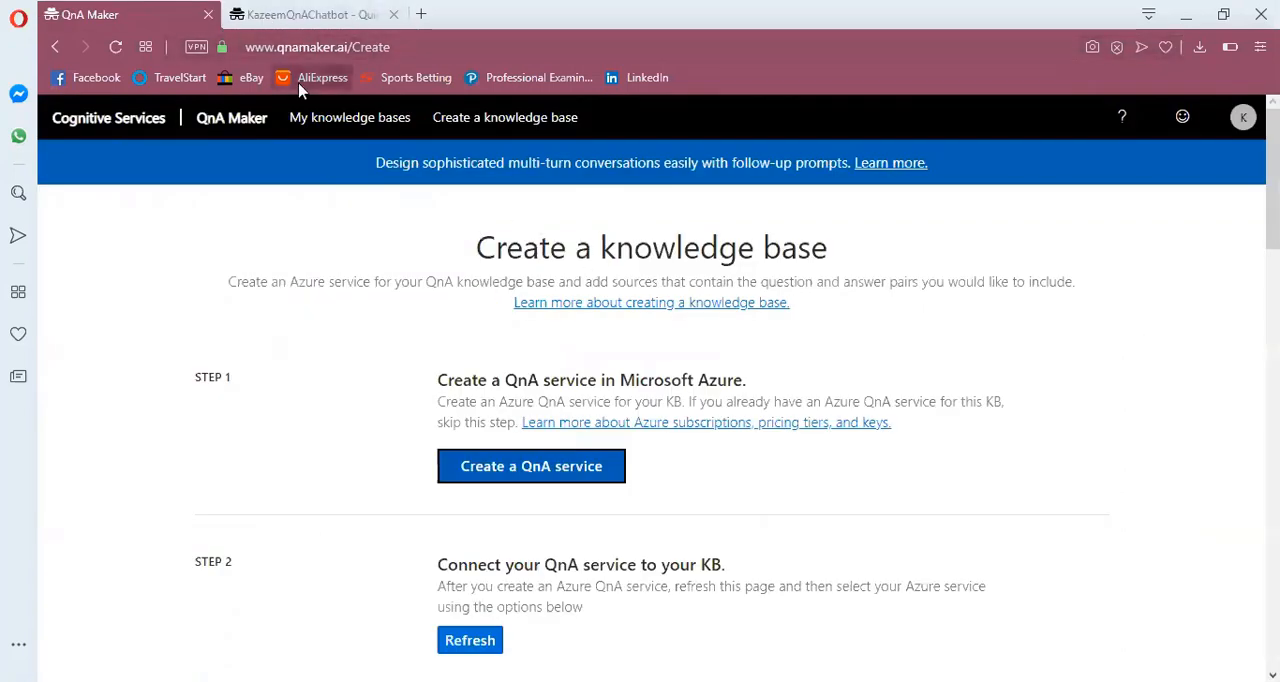
Reload the QnA Maker creation page and connect the knowledge base to the KazeemQnAChatbot service with English as its language
{"action": "left_click", "coordinate": [119, 50]}
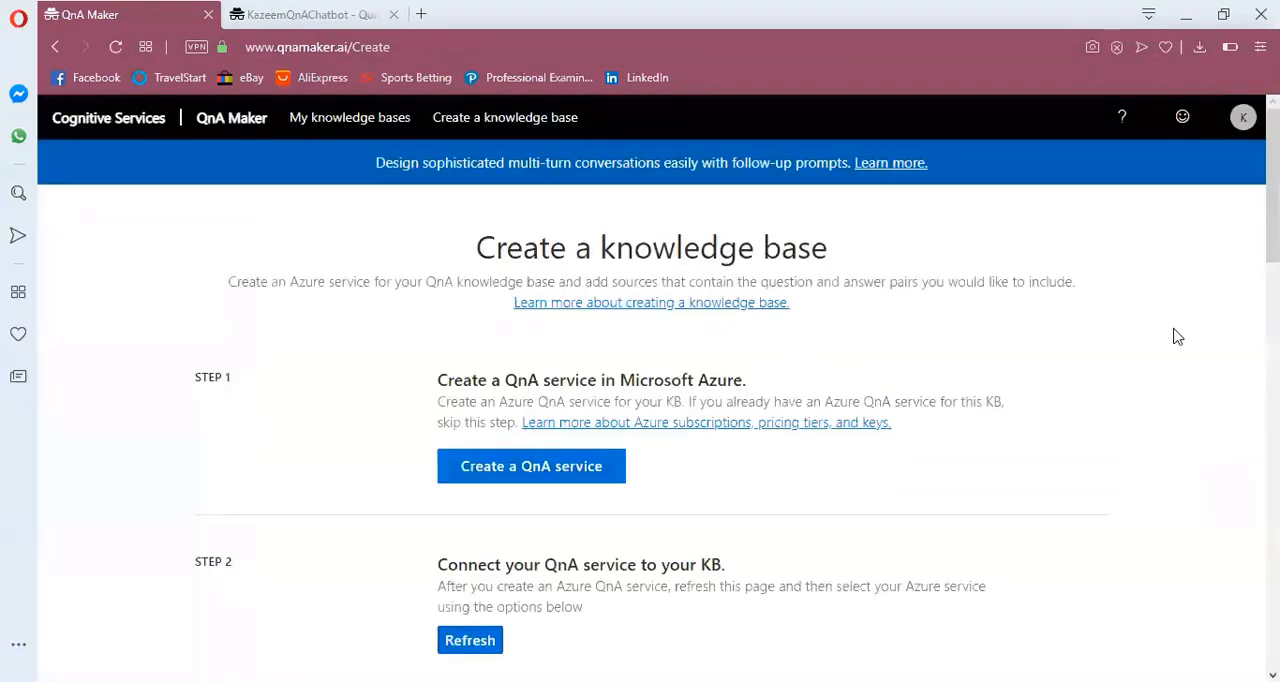
{"action": "scroll", "coordinate": [652, 410], "scroll_direction": "down", "scroll_amount": 3}
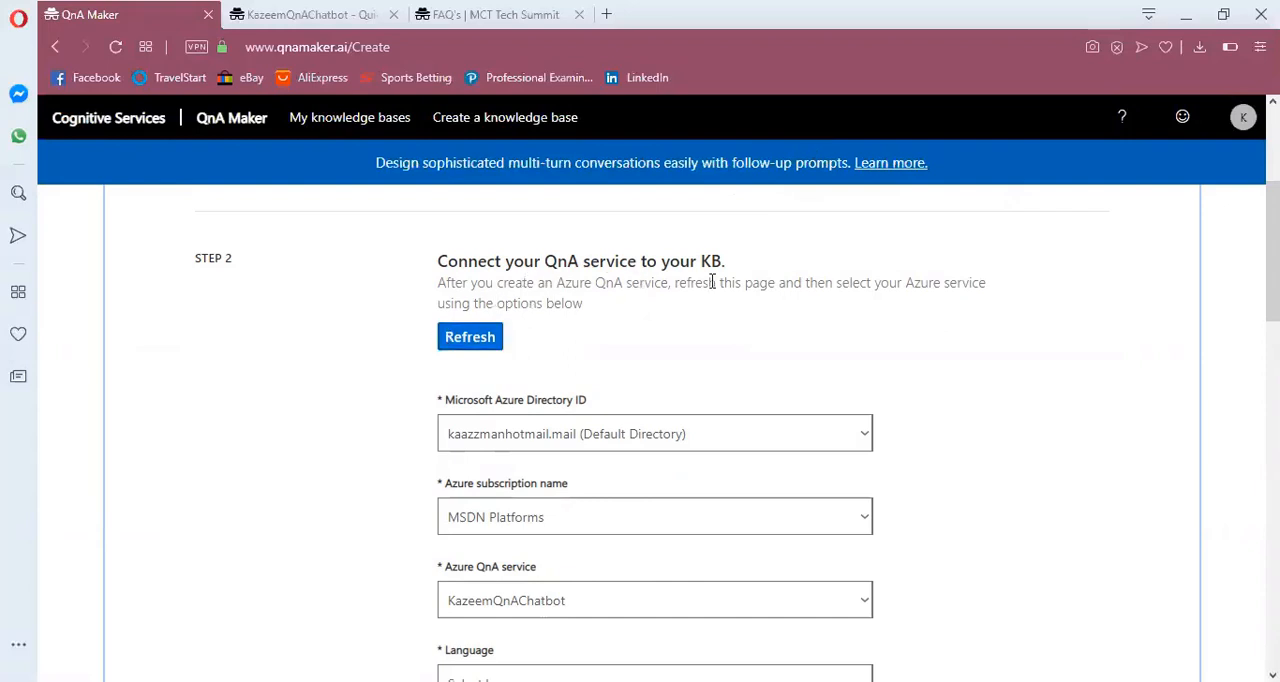
{"action": "scroll", "coordinate": [700, 430], "scroll_direction": "down", "scroll_amount": 1}
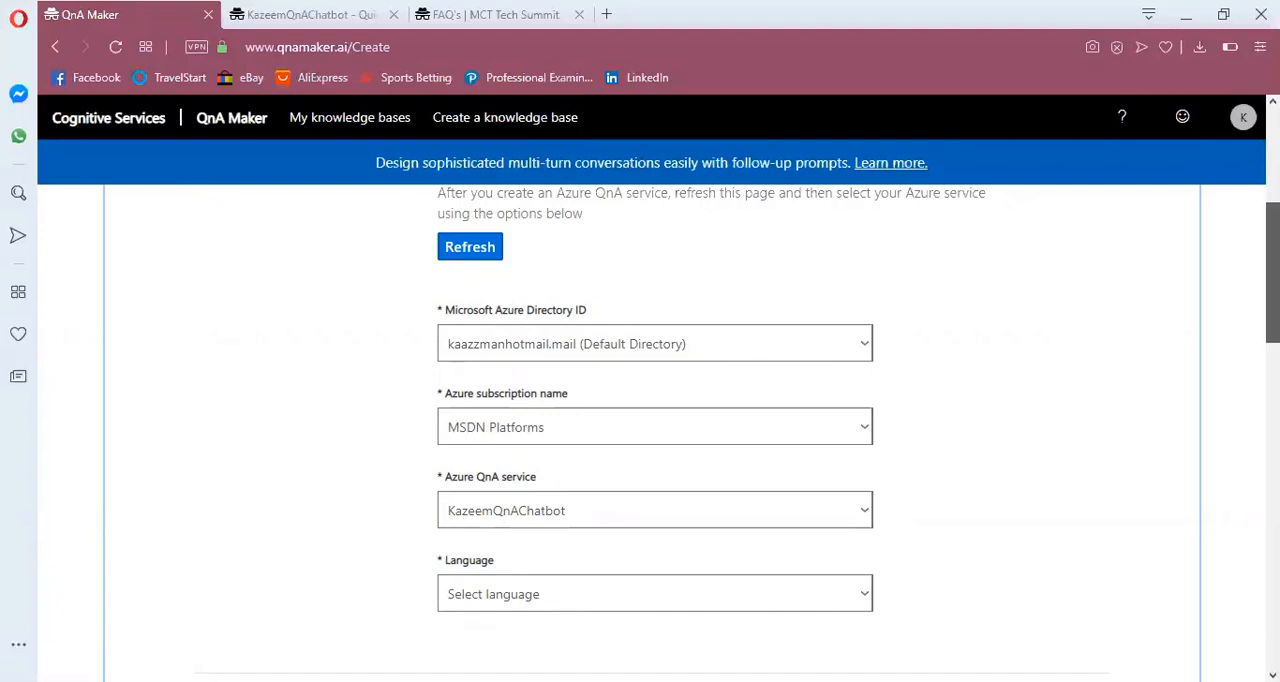
{"action": "scroll", "coordinate": [1102, 286], "scroll_direction": "down", "scroll_amount": 2}
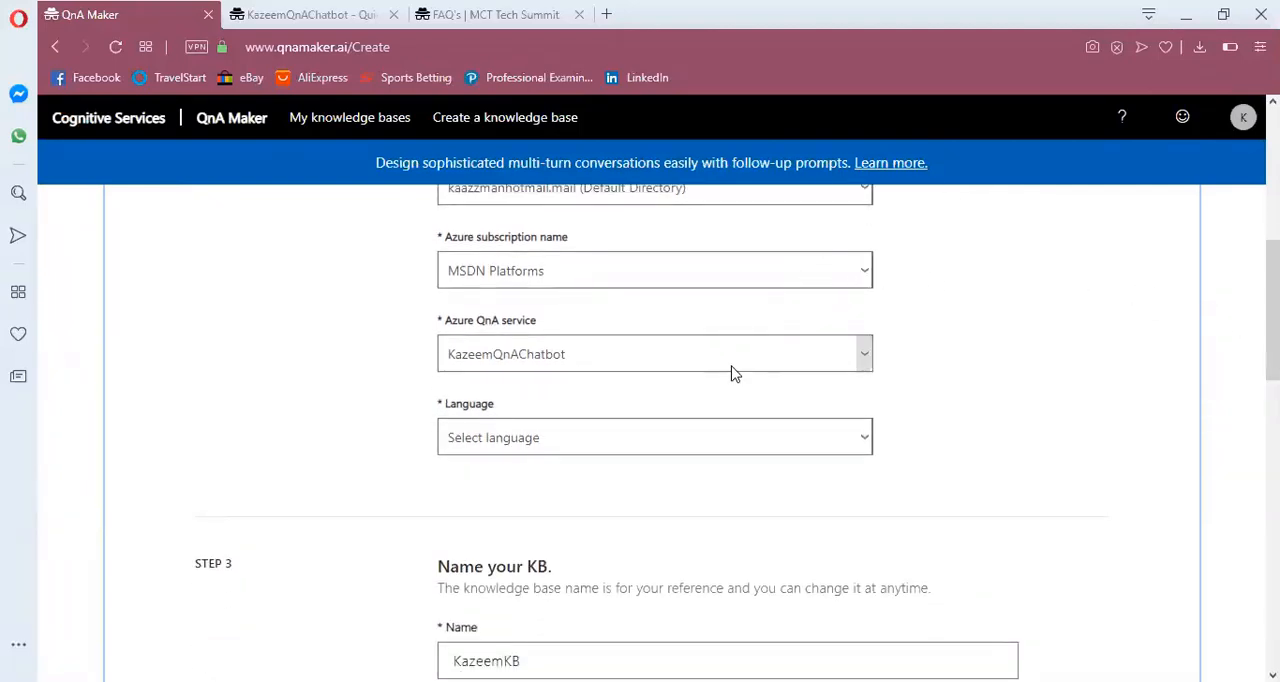
{"action": "left_click", "coordinate": [686, 370]}
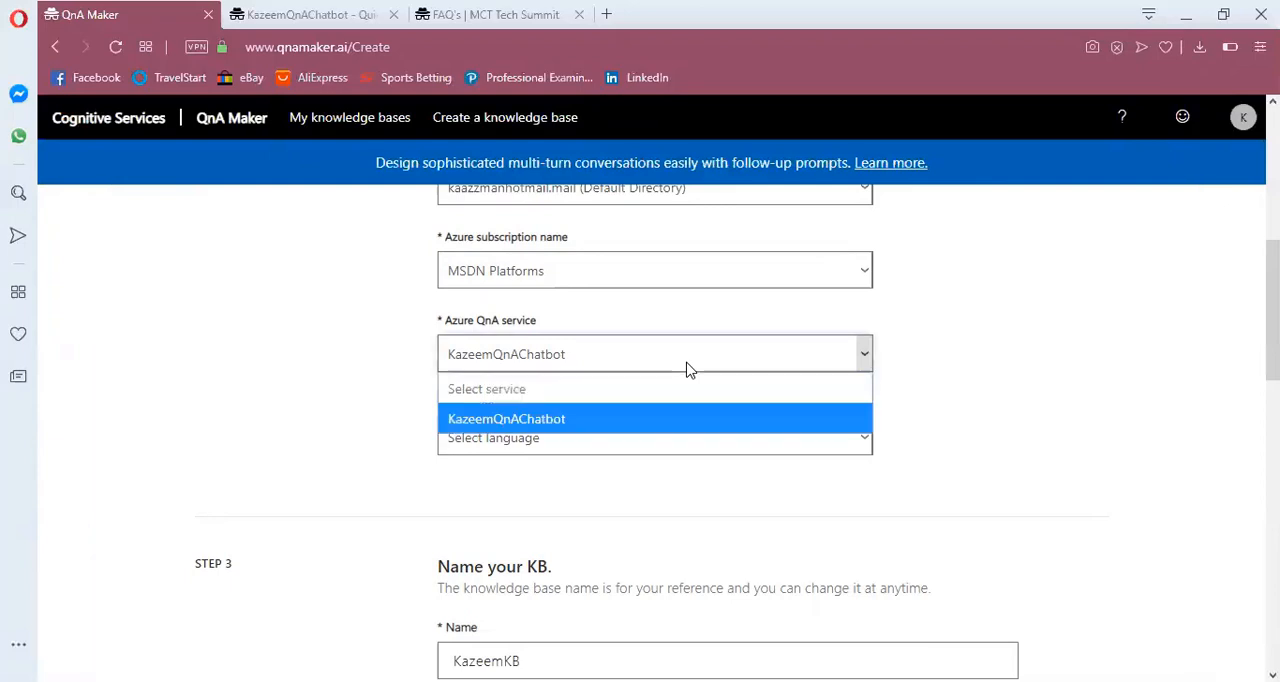
{"action": "left_click", "coordinate": [641, 420]}
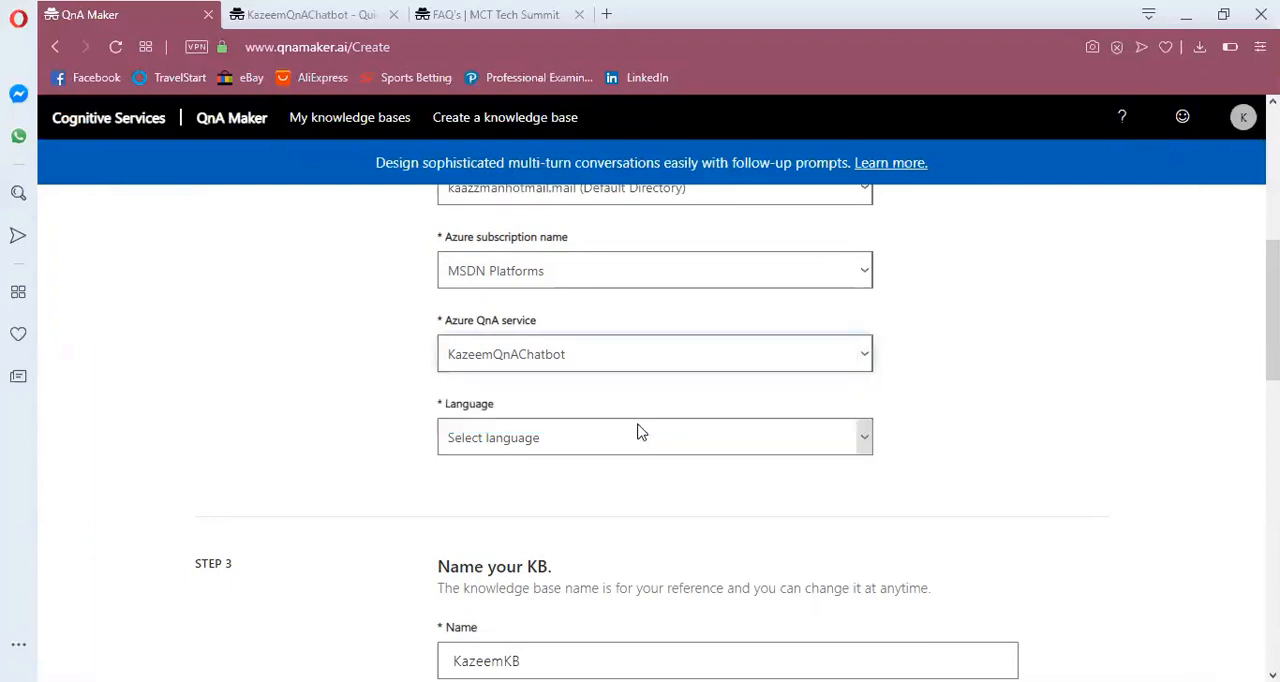
{"action": "left_click", "coordinate": [641, 448]}
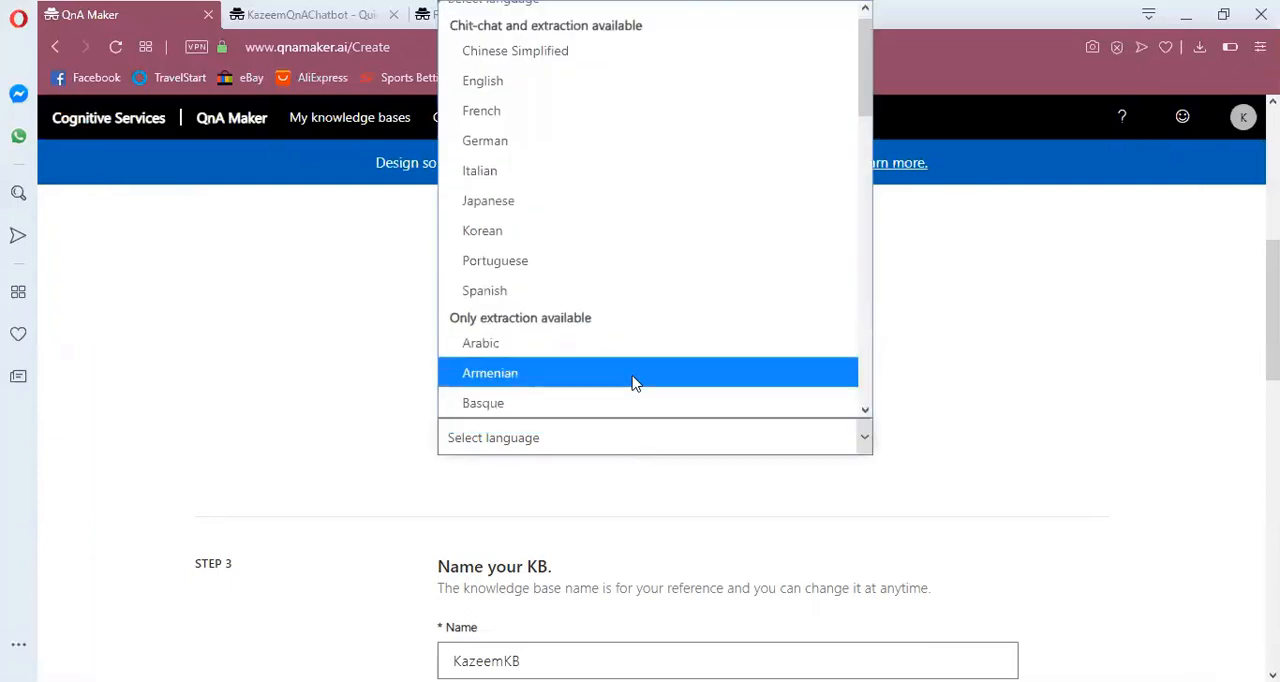
{"action": "left_click", "coordinate": [628, 97]}
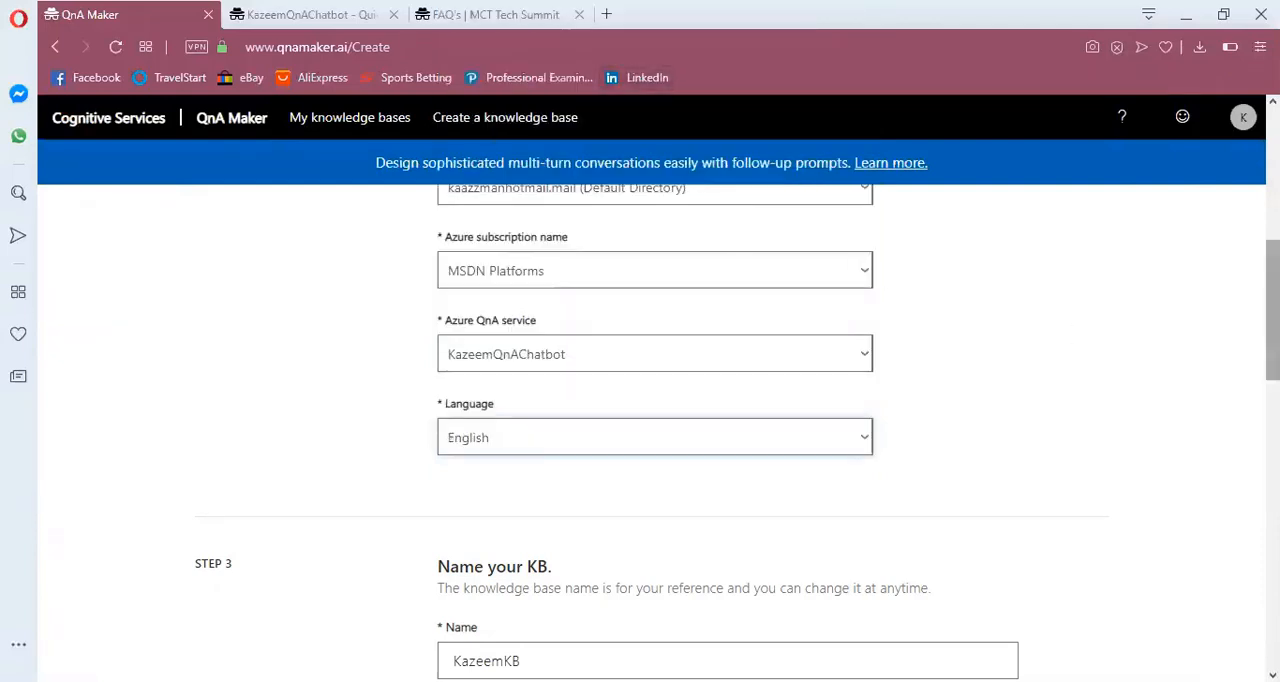
{"action": "scroll", "coordinate": [640, 430], "scroll_direction": "down", "scroll_amount": 3}
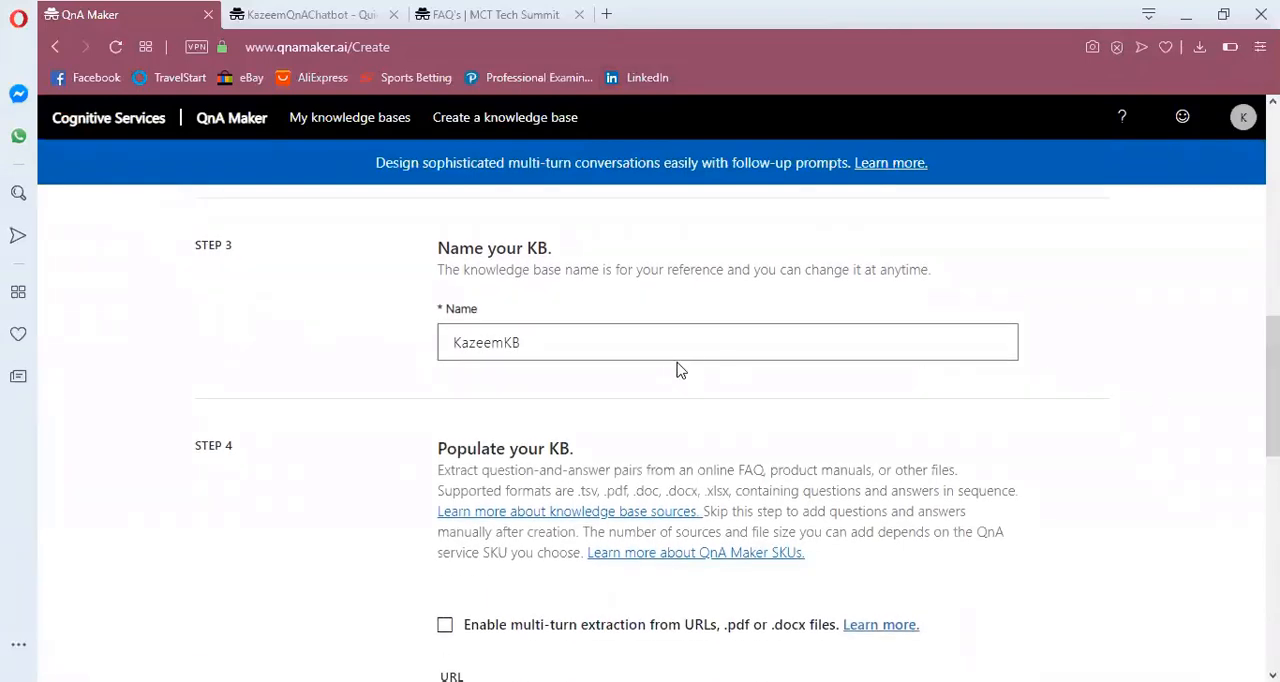
{"action": "left_click", "coordinate": [542, 351]}
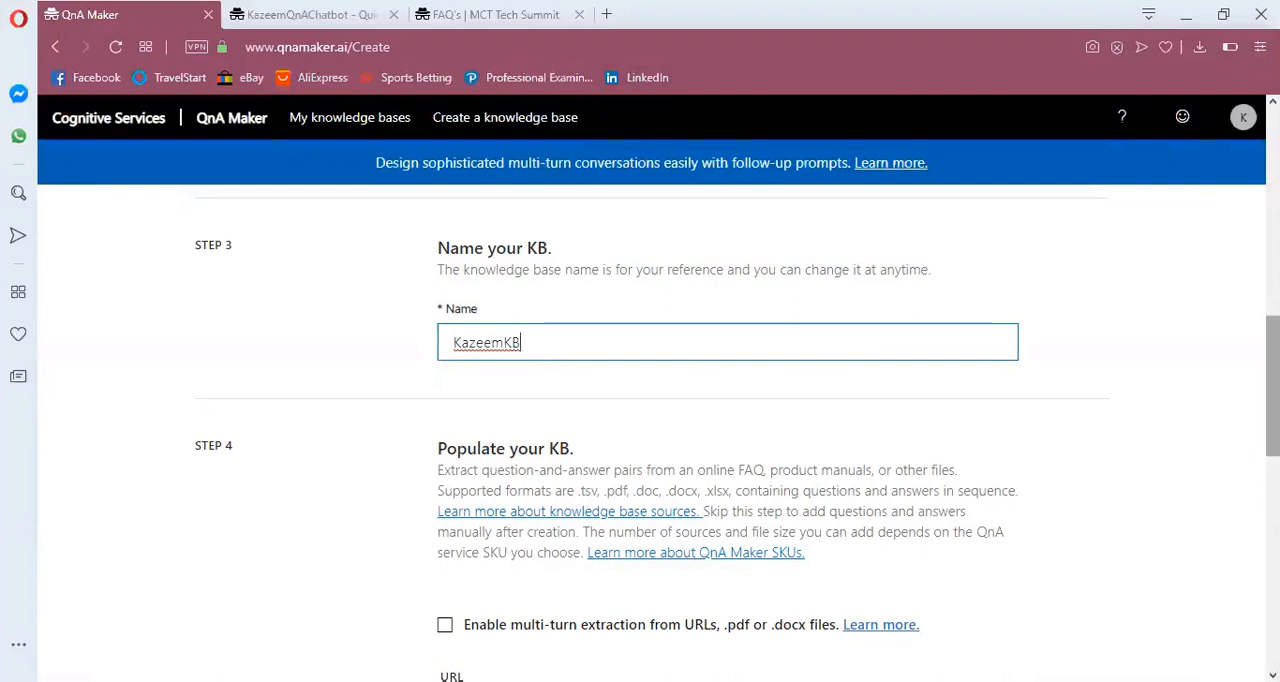
{"action": "scroll", "coordinate": [1272, 390], "scroll_direction": "down", "scroll_amount": 3}
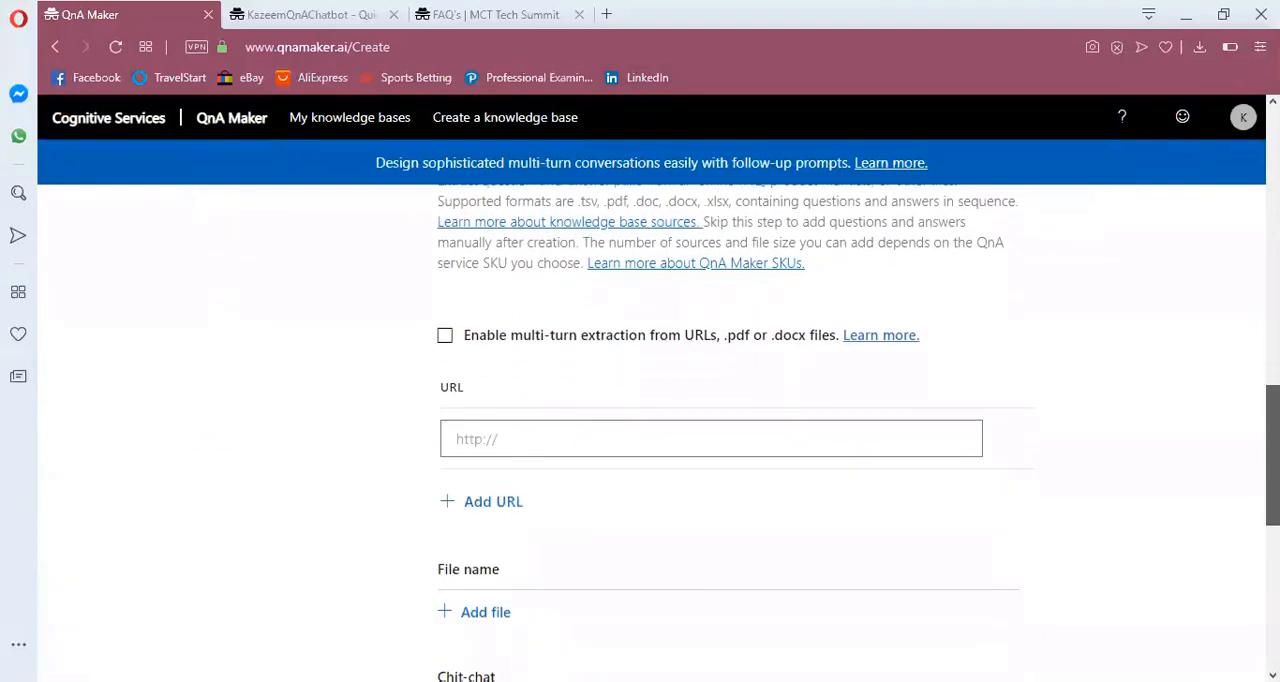
{"action": "scroll", "coordinate": [740, 430], "scroll_direction": "down", "scroll_amount": 1}
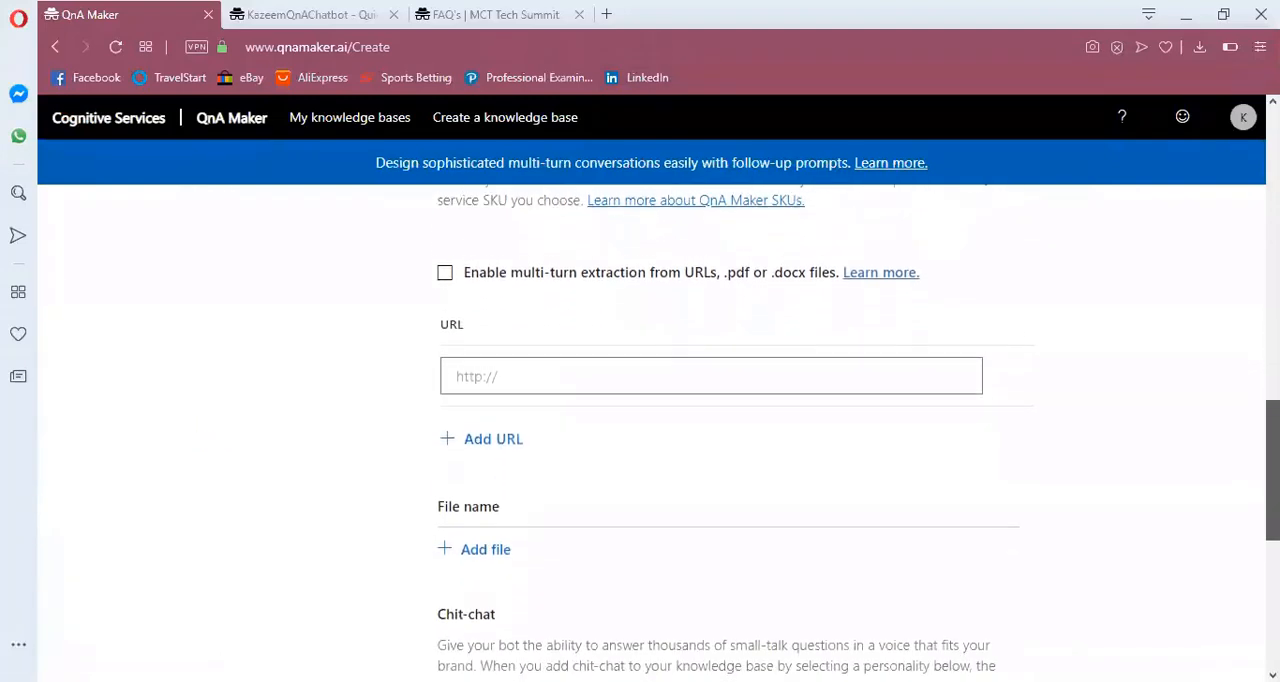
{"action": "scroll", "coordinate": [740, 430], "scroll_direction": "up", "scroll_amount": 1}
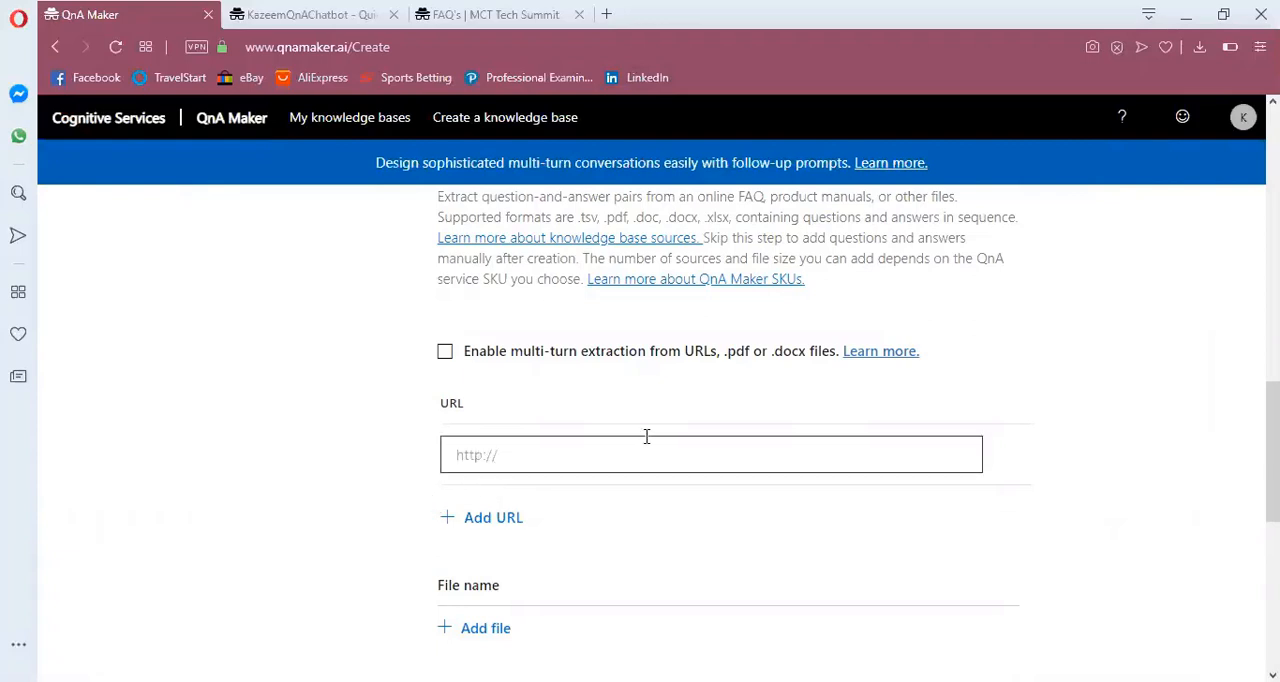
{"action": "left_click", "coordinate": [522, 460]}
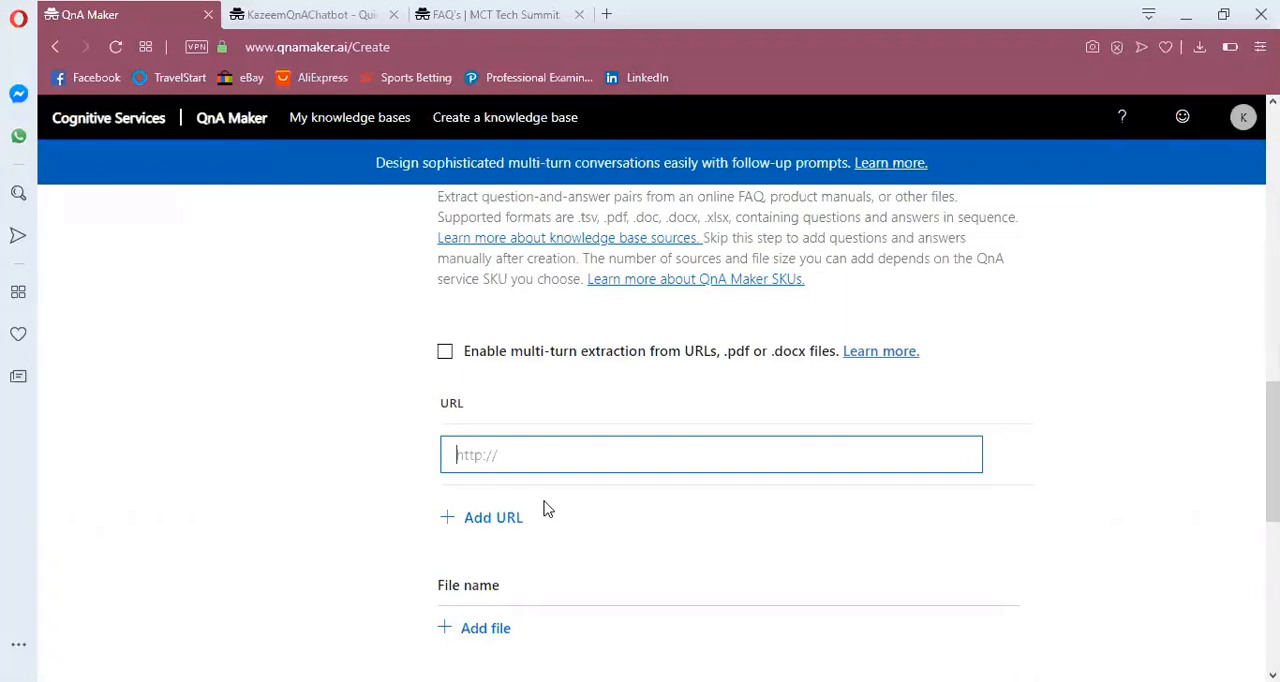
{"action": "left_click", "coordinate": [463, 18]}
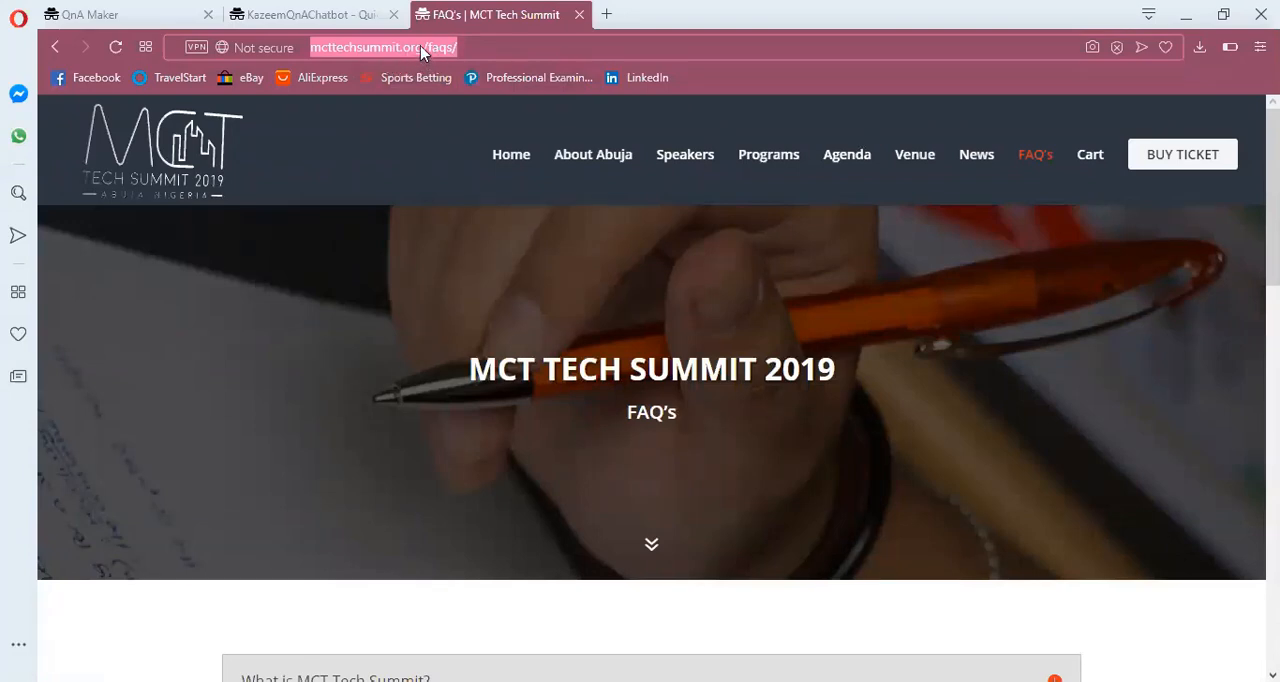
{"action": "right_click", "coordinate": [420, 45]}
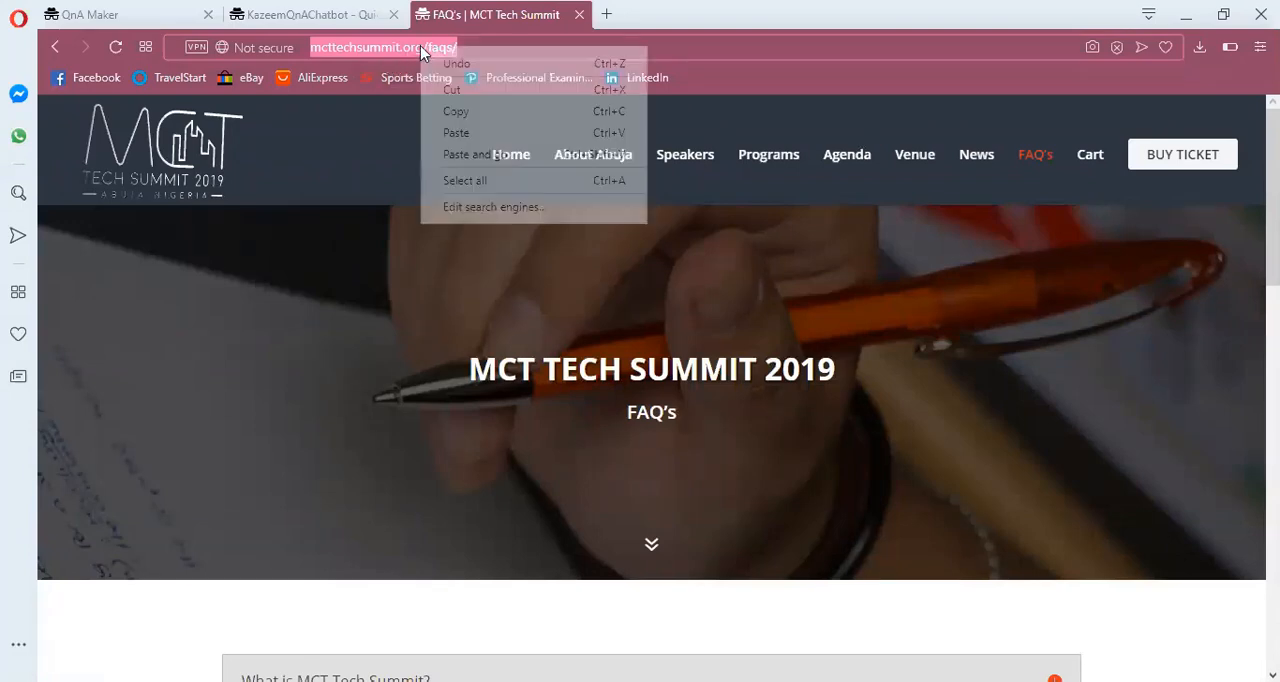
{"action": "left_click", "coordinate": [463, 113]}
{"action": "left_click", "coordinate": [378, 12]}
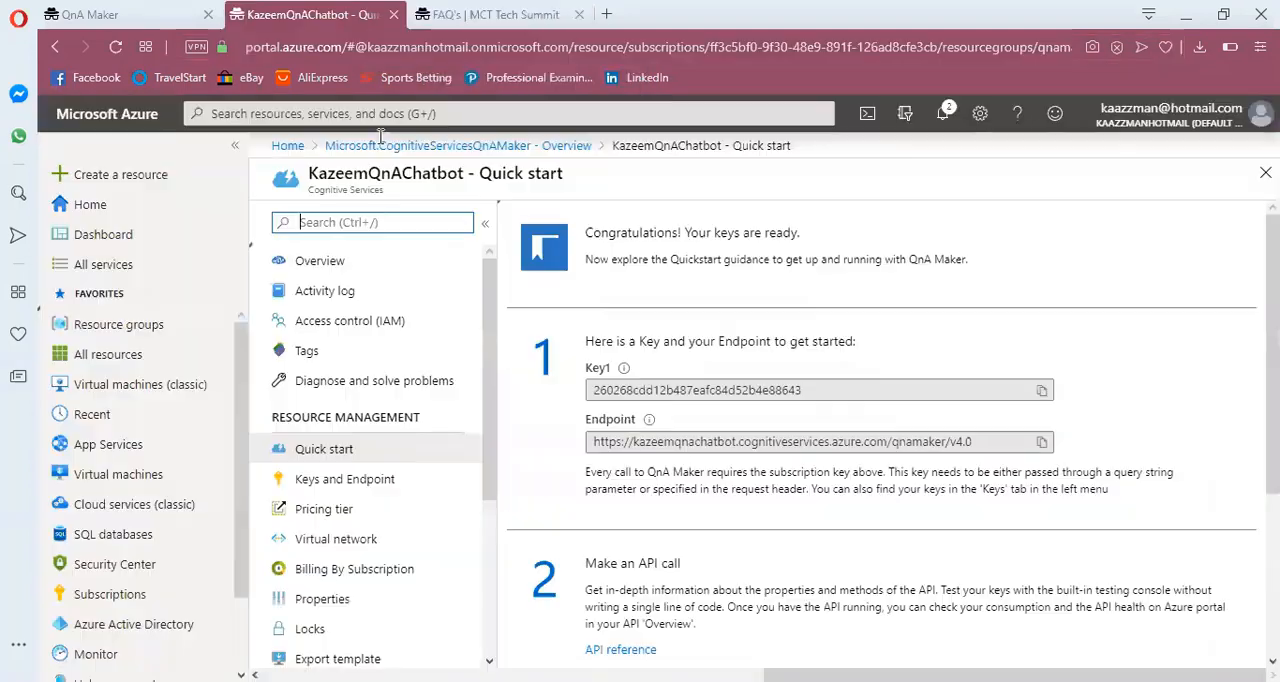
{"action": "left_click", "coordinate": [90, 14]}
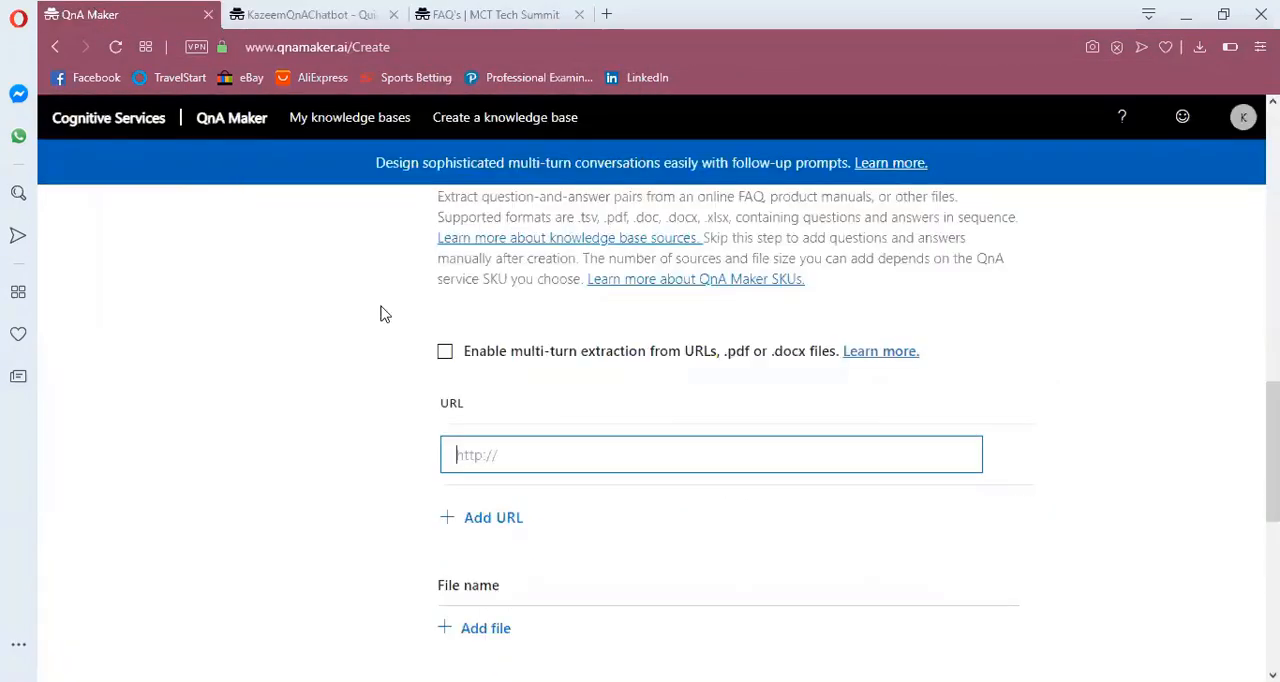
{"action": "key", "text": "ctrl+v"}
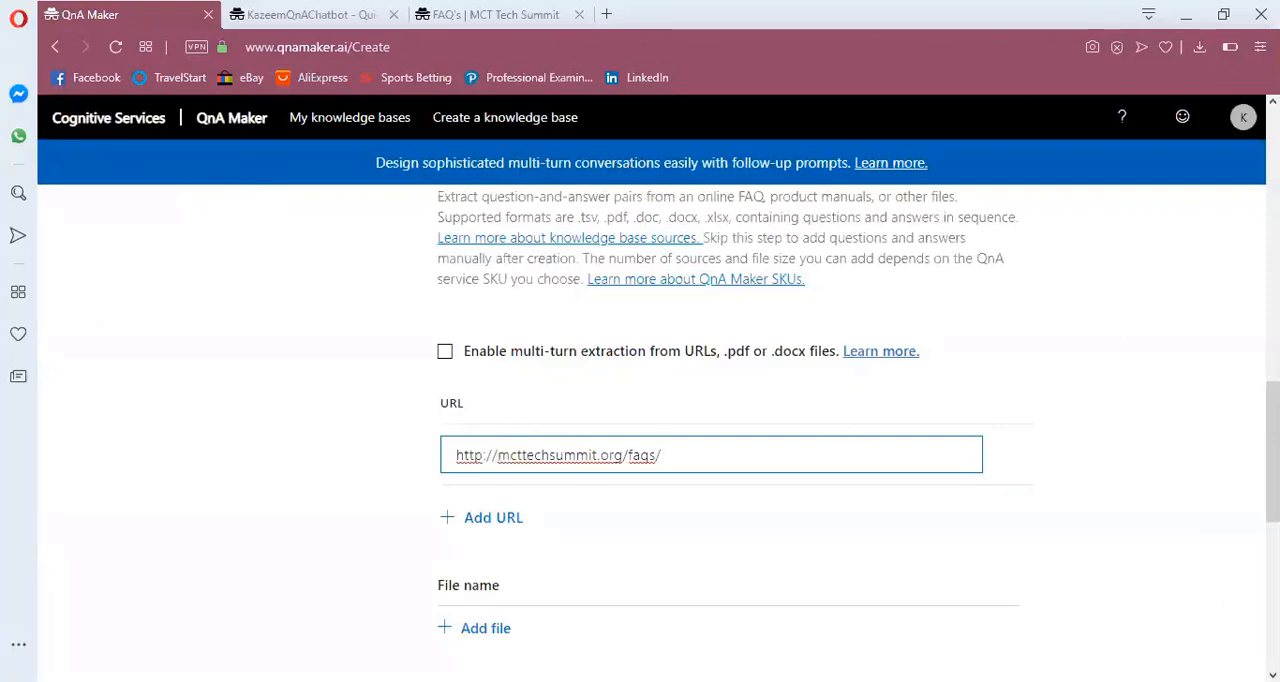
Create the knowledge base from the FAQ source, keeping the chit-chat personality at None
{"action": "scroll", "coordinate": [1272, 450], "scroll_direction": "down", "scroll_amount": 5}
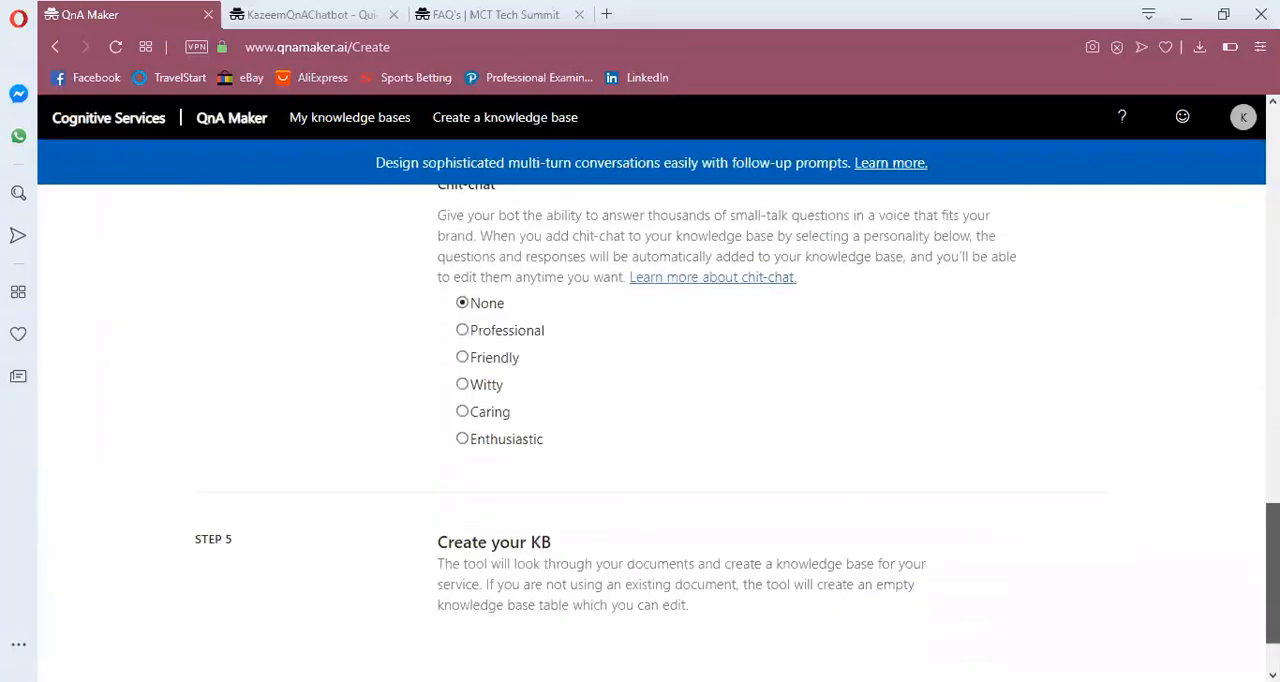
{"action": "scroll", "coordinate": [1272, 560], "scroll_direction": "down", "scroll_amount": 1}
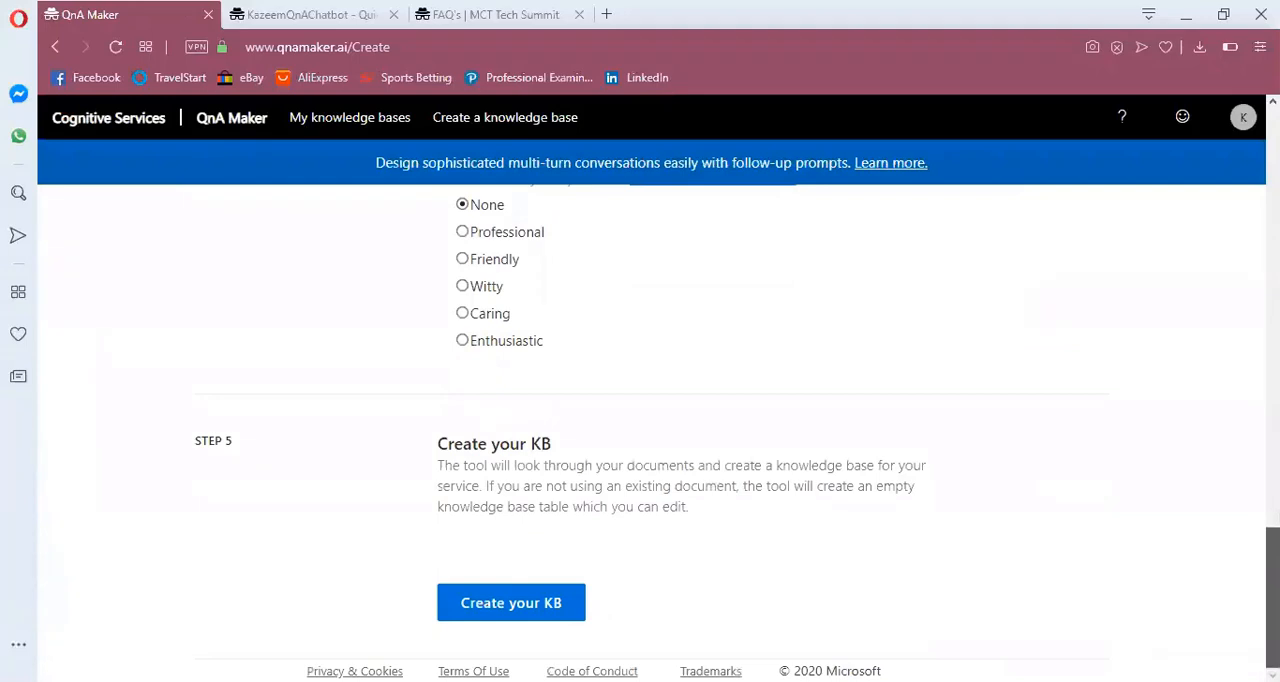
{"action": "left_click", "coordinate": [525, 606]}
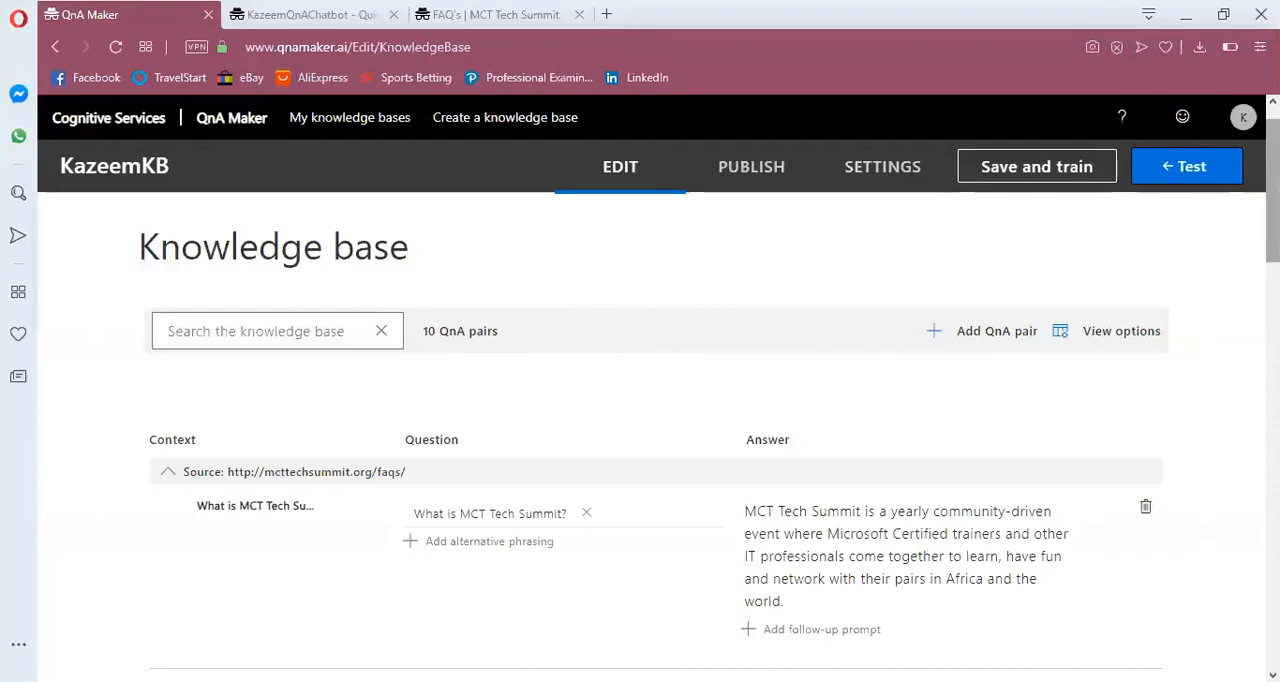
Add a QnA pair with the question "hello" and the answer "Hello, how may I help you today?"
{"action": "scroll", "coordinate": [650, 430], "scroll_direction": "down", "scroll_amount": 3}
{"action": "scroll", "coordinate": [650, 430], "scroll_direction": "up", "scroll_amount": 1}
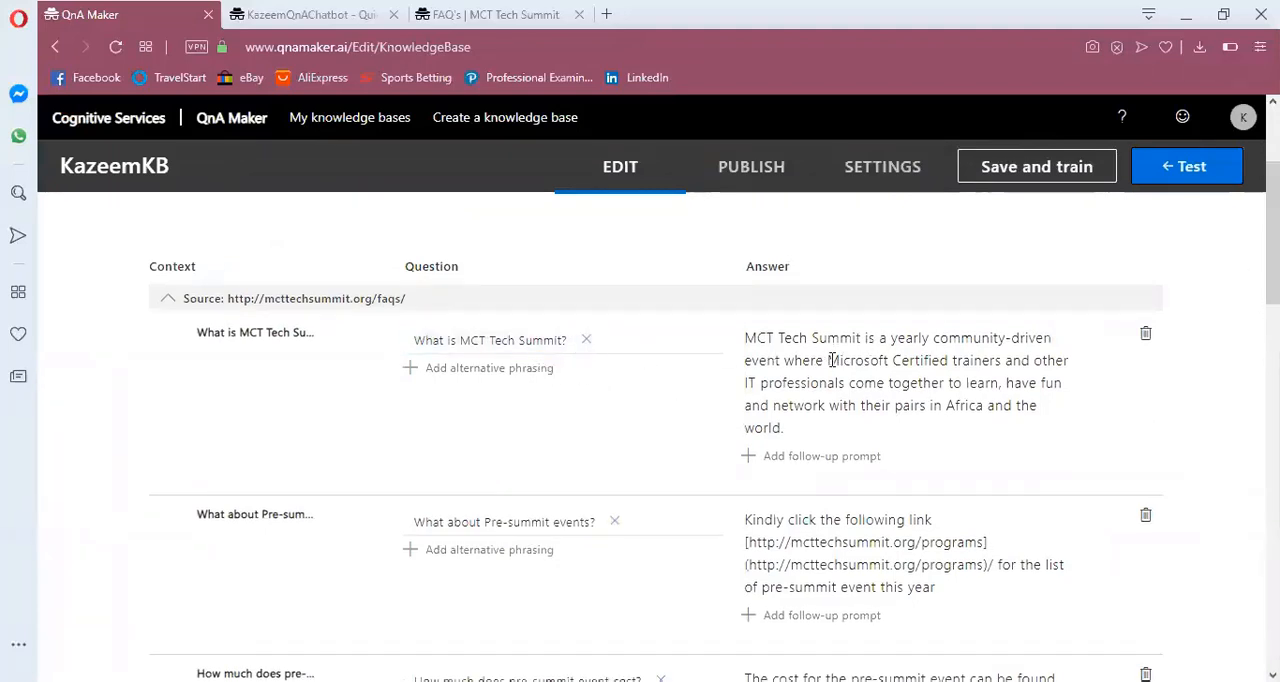
{"action": "left_click_drag", "start_coordinate": [1273, 232], "coordinate": [1273, 193]}
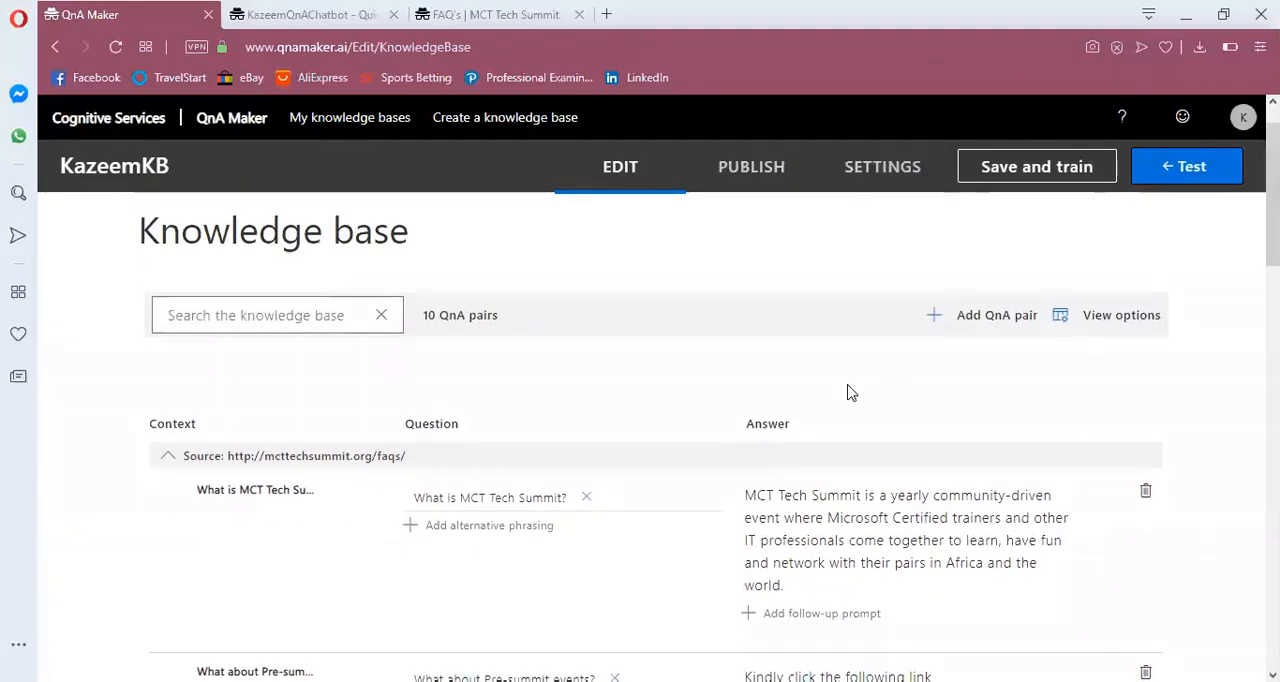
{"action": "left_click", "coordinate": [1001, 325]}
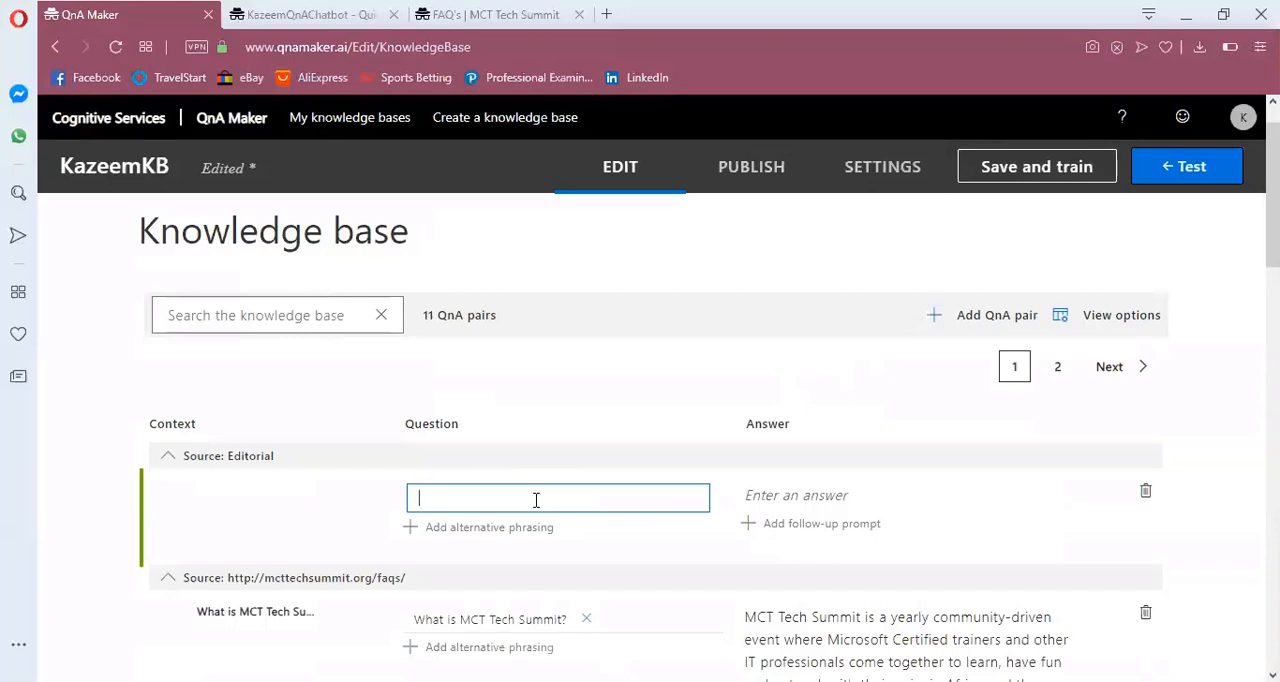
{"action": "type", "text": "hello"}
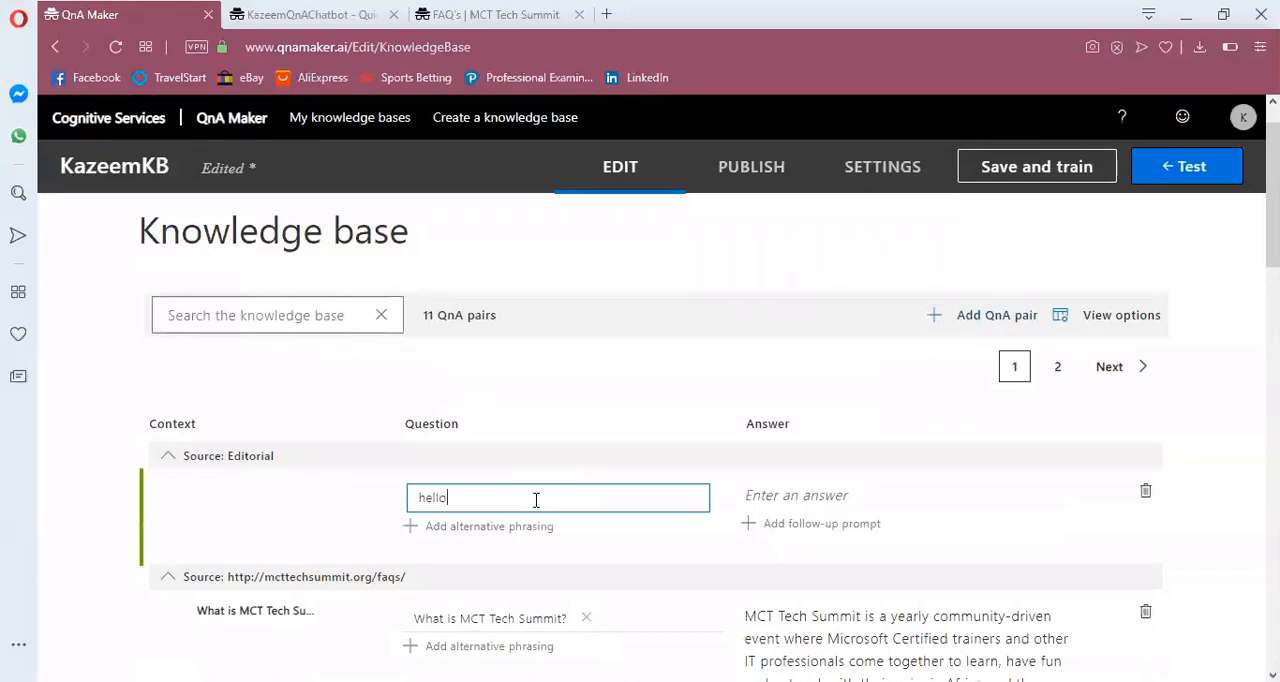
{"action": "left_click", "coordinate": [808, 500]}
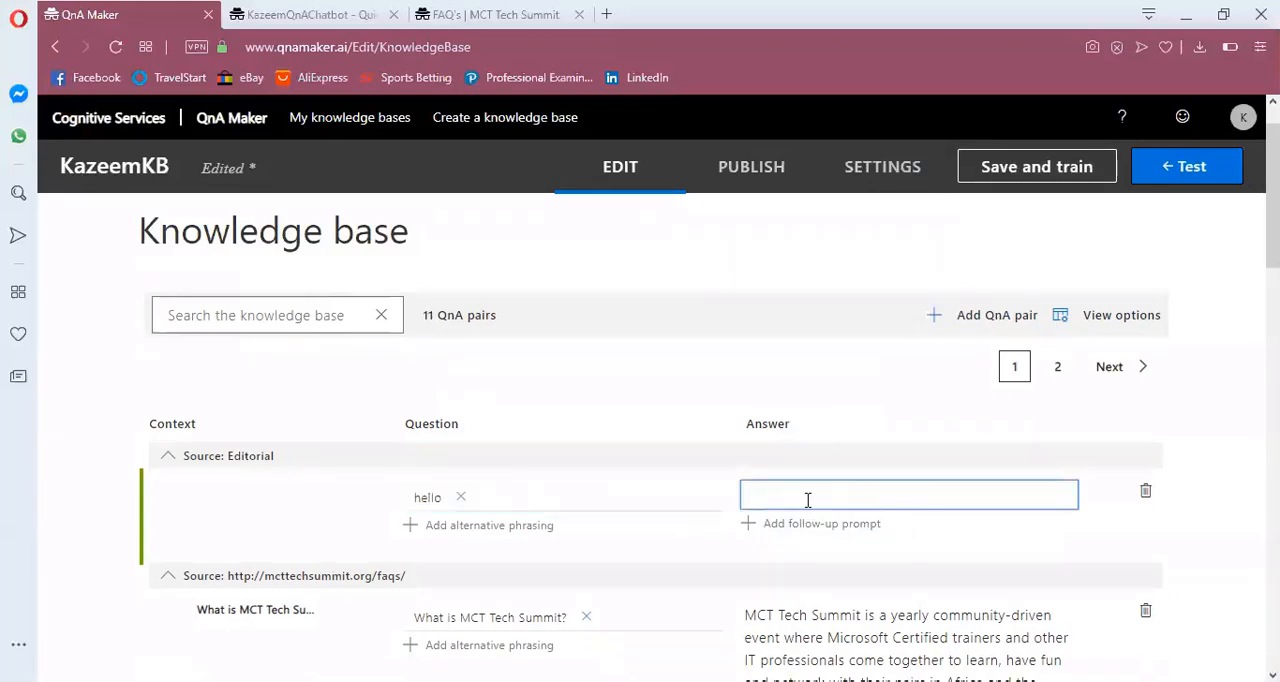
{"action": "type", "text": "Hello, how may I help"}
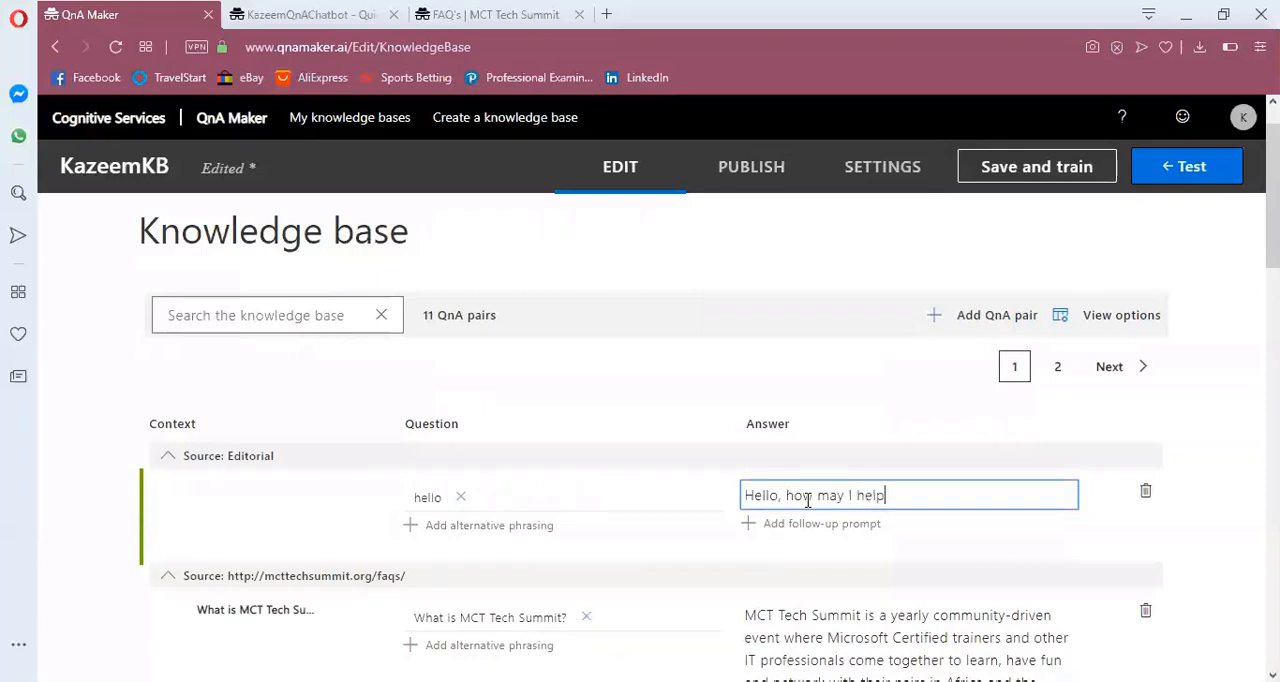
{"action": "type", "text": " you today?"}
Add a QnA pair with the question "Goodbye" and the answer "Goodbye! Am glad I'm able to help."
{"action": "left_click", "coordinate": [997, 316]}
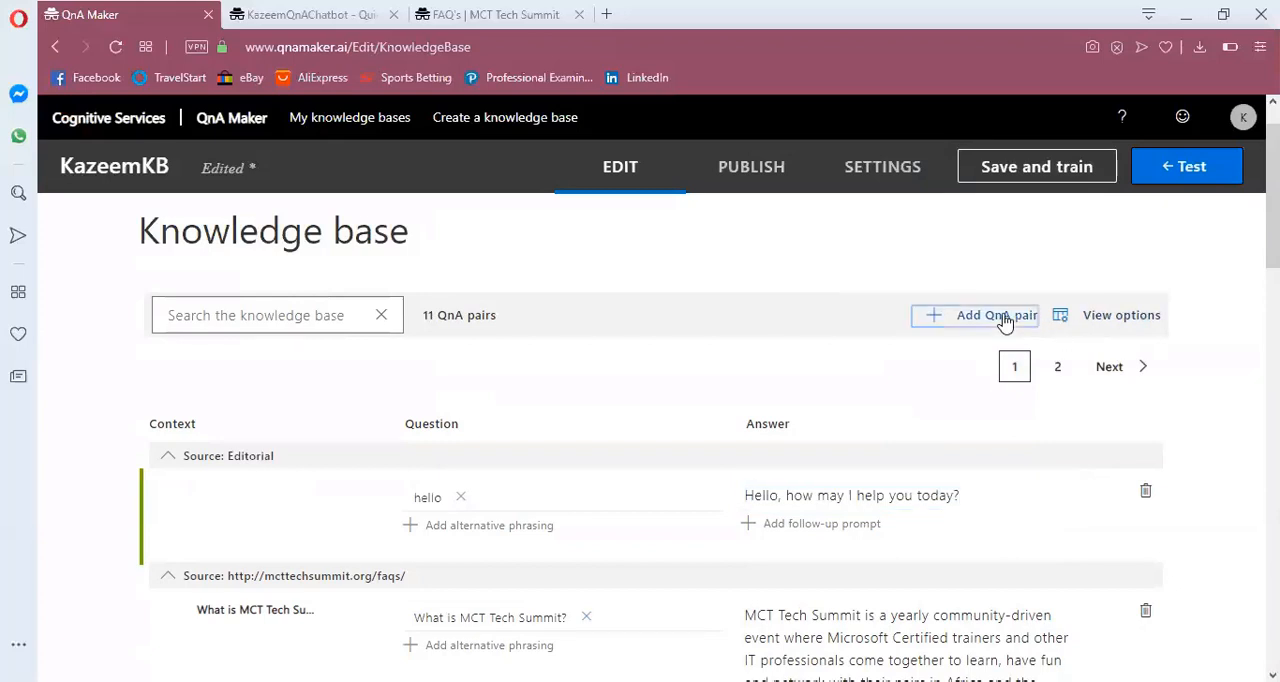
{"action": "left_click", "coordinate": [595, 502]}
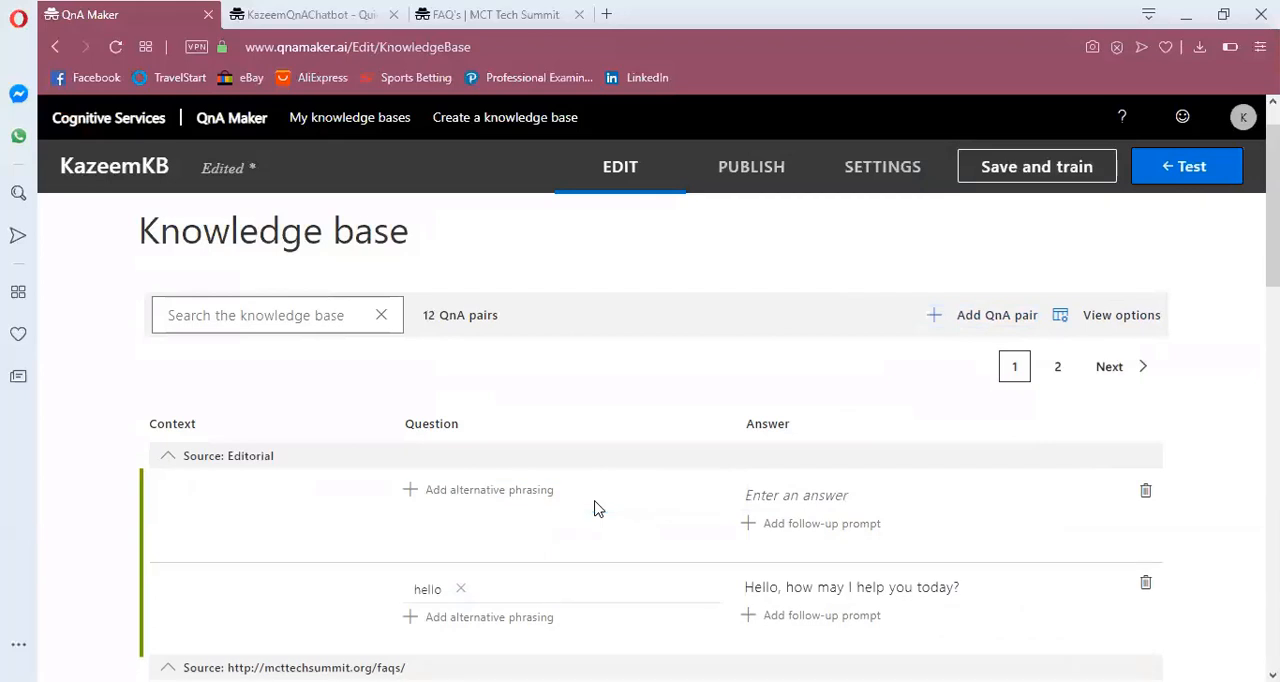
{"action": "left_click", "coordinate": [522, 499]}
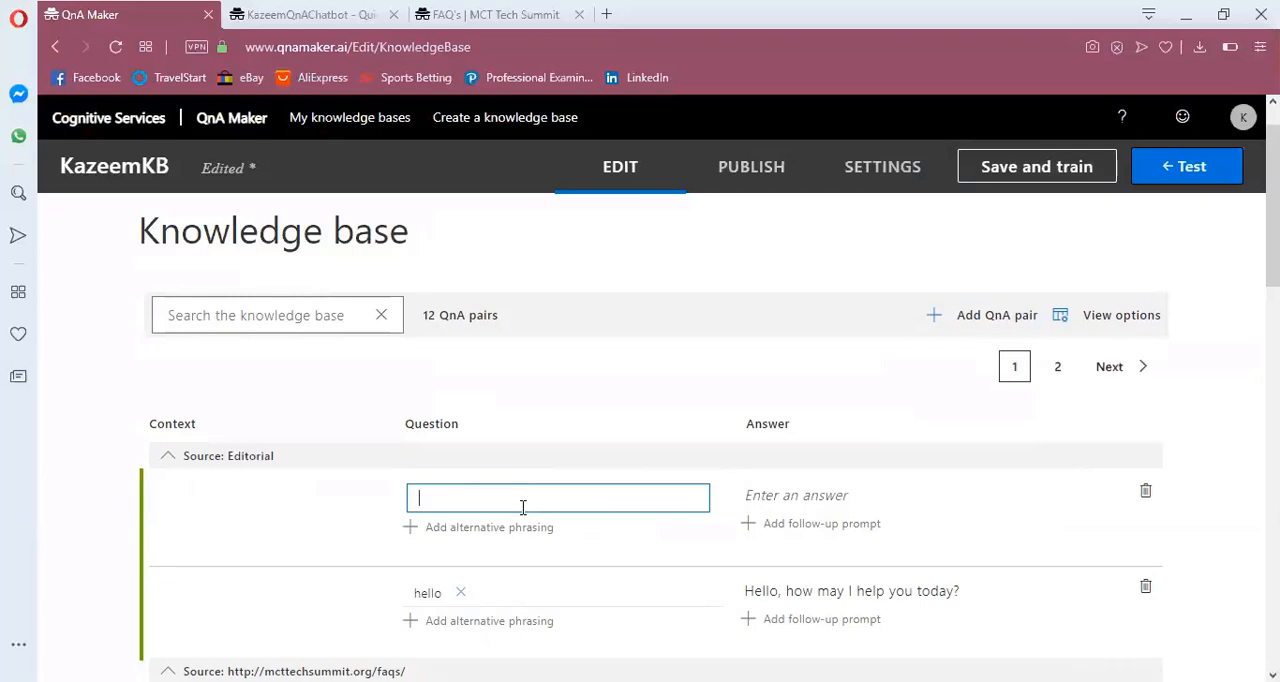
{"action": "type", "text": "Goodb"}
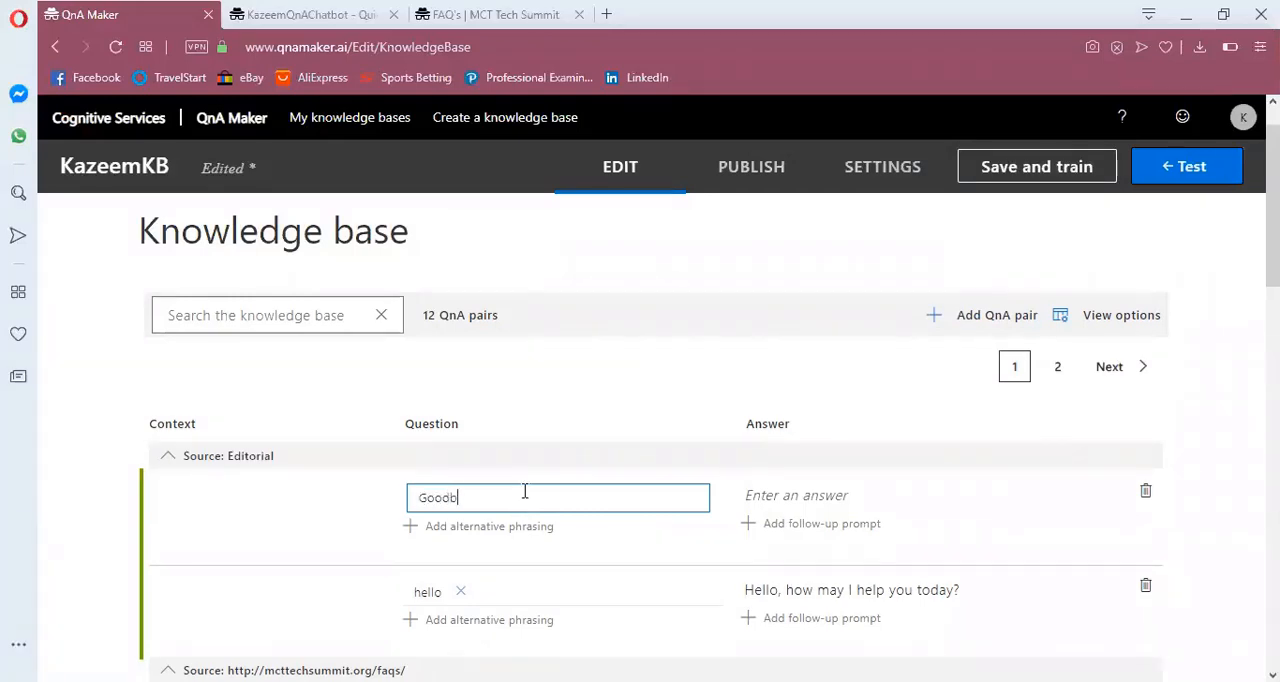
{"action": "type", "text": "ye"}
{"action": "left_click", "coordinate": [781, 494]}
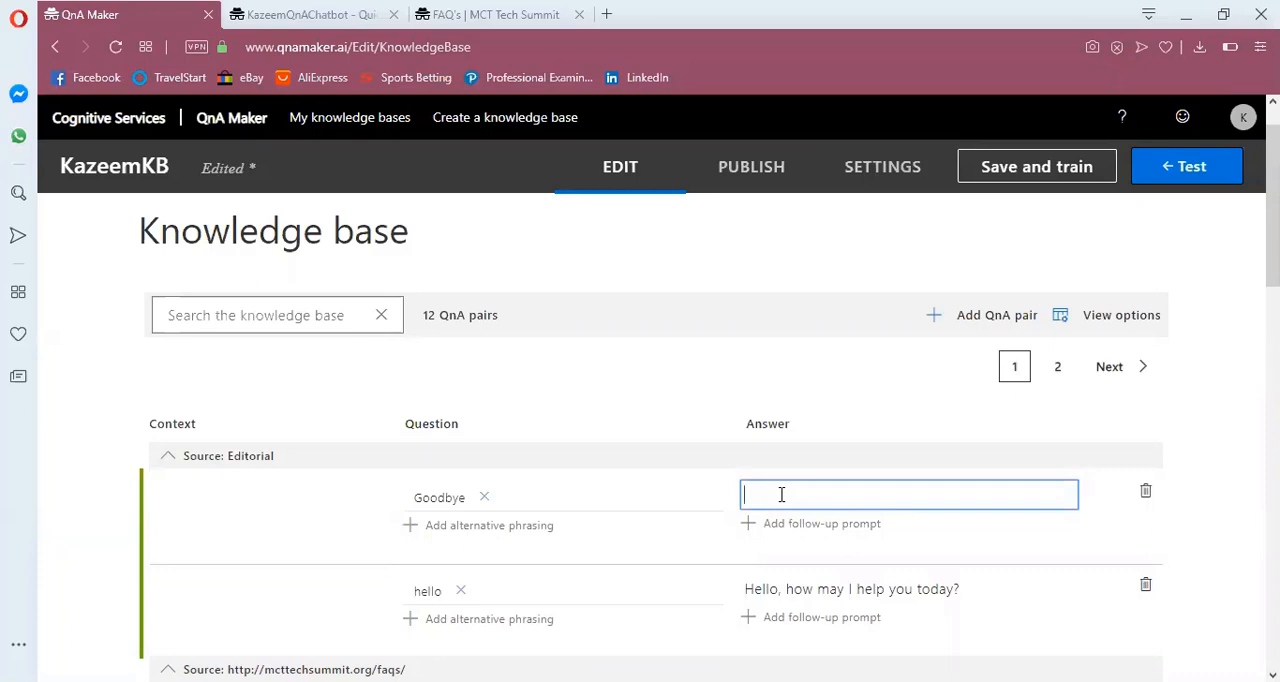
{"action": "type", "text": "Goodbye! Am glad I'm able to "}
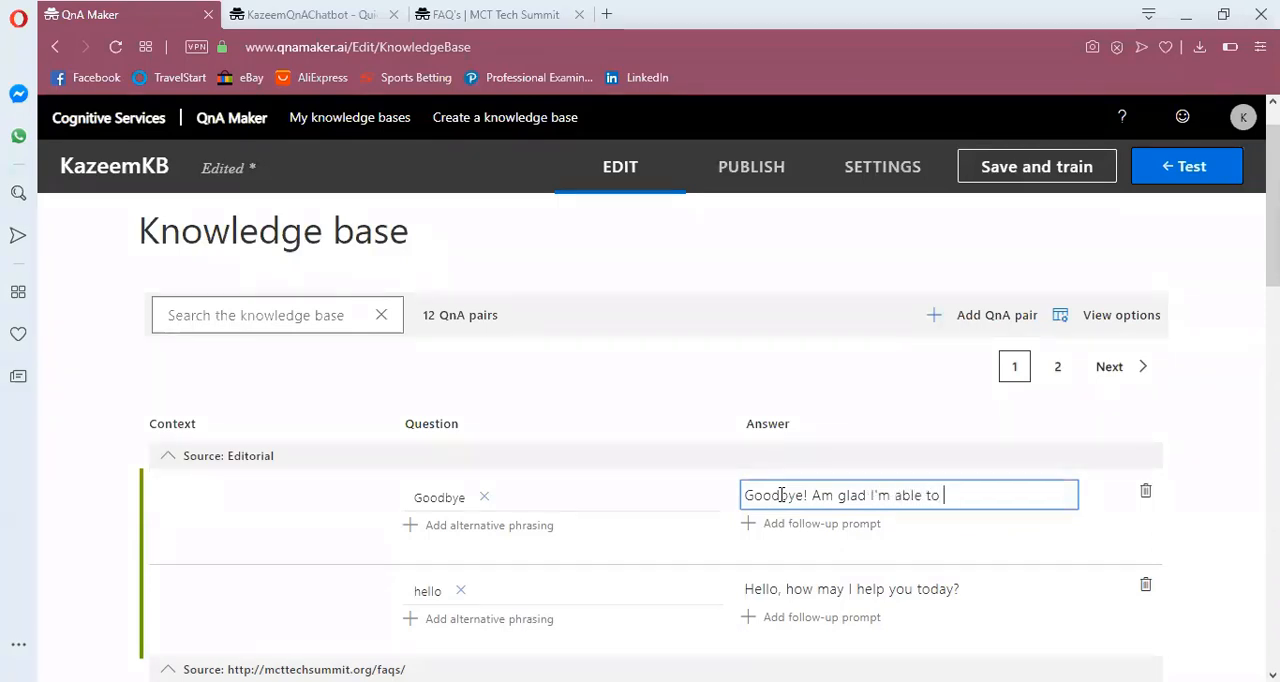
{"action": "type", "text": "help."}
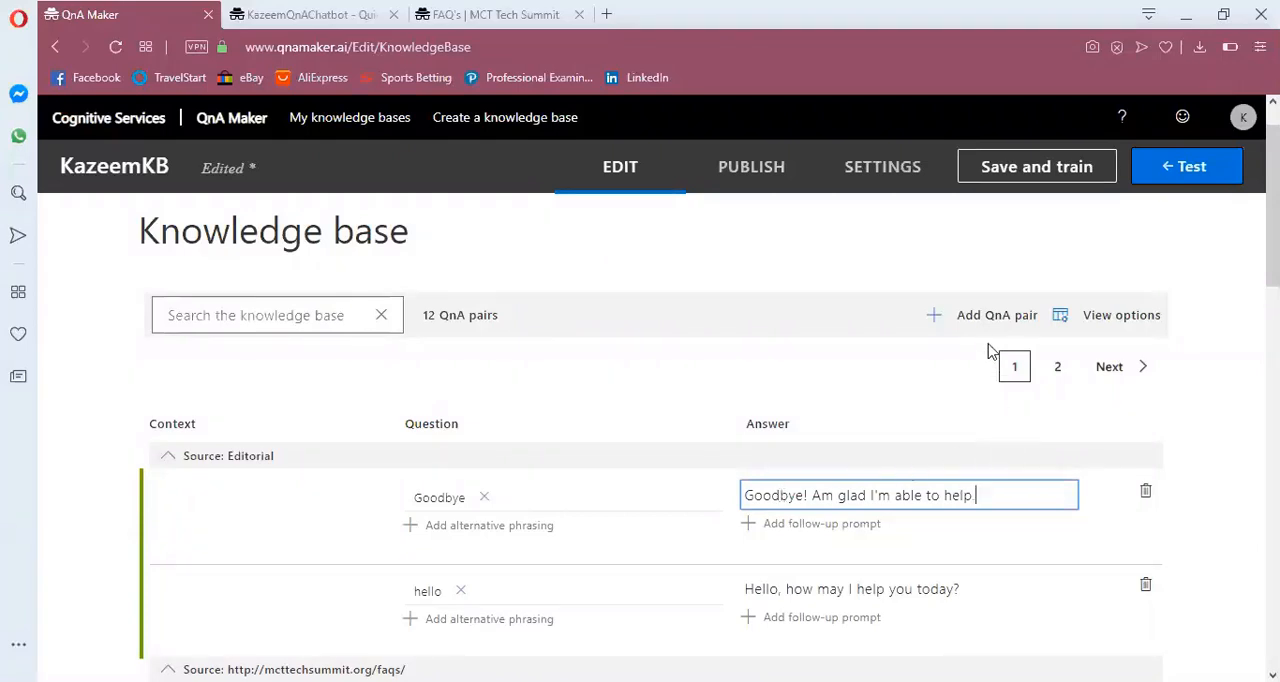
Add a QnA pair with the question "Thank you" and the answer "You are welcome. I'm glad I'm able to help"
{"action": "left_click", "coordinate": [995, 316]}
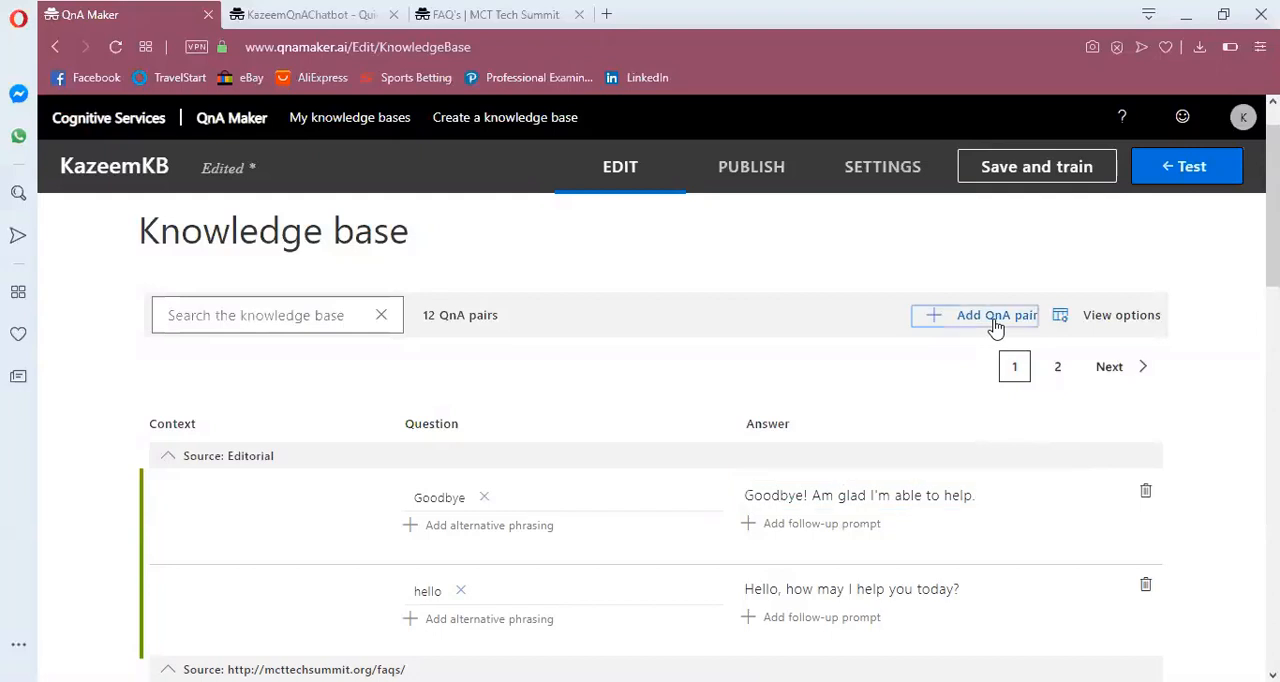
{"action": "left_click", "coordinate": [595, 500]}
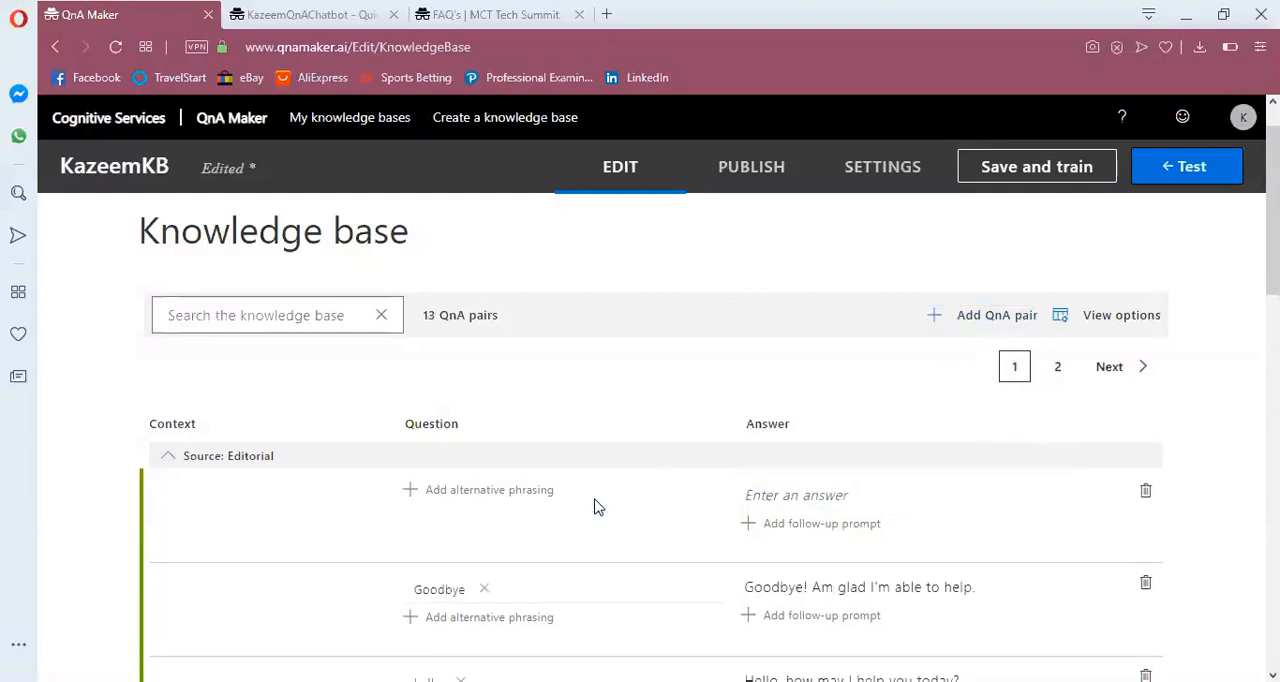
{"action": "left_click", "coordinate": [534, 492]}
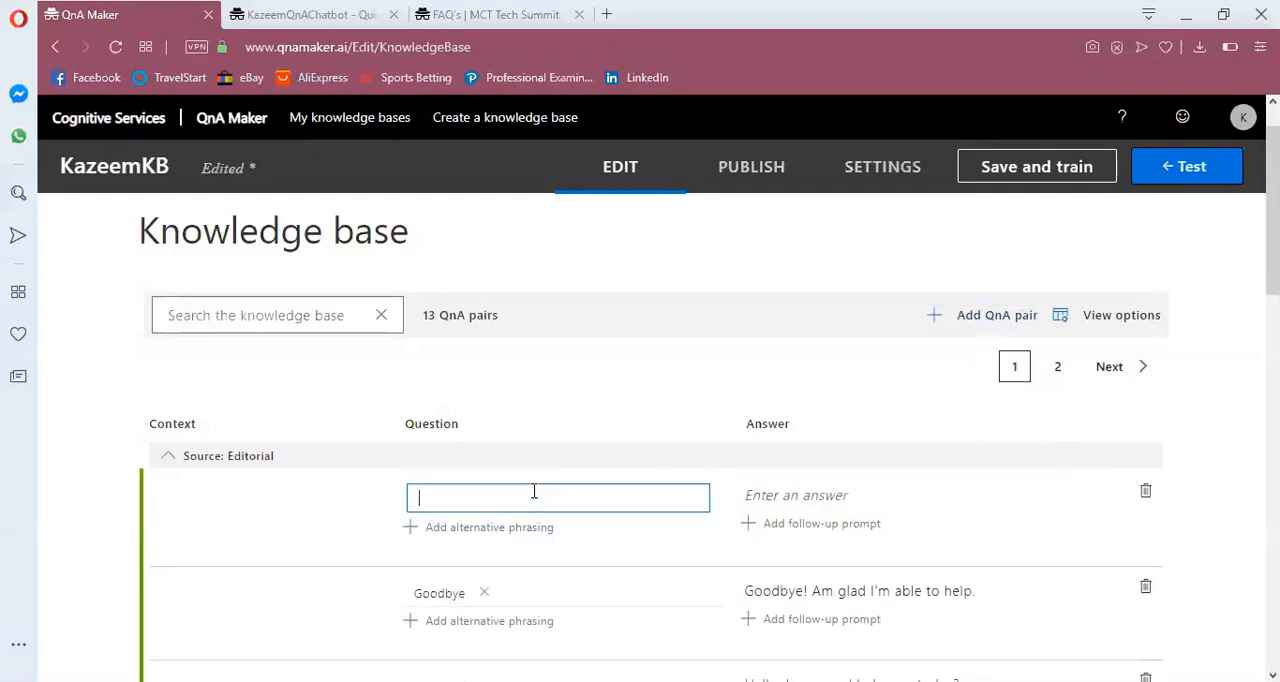
{"action": "type", "text": "Thank you"}
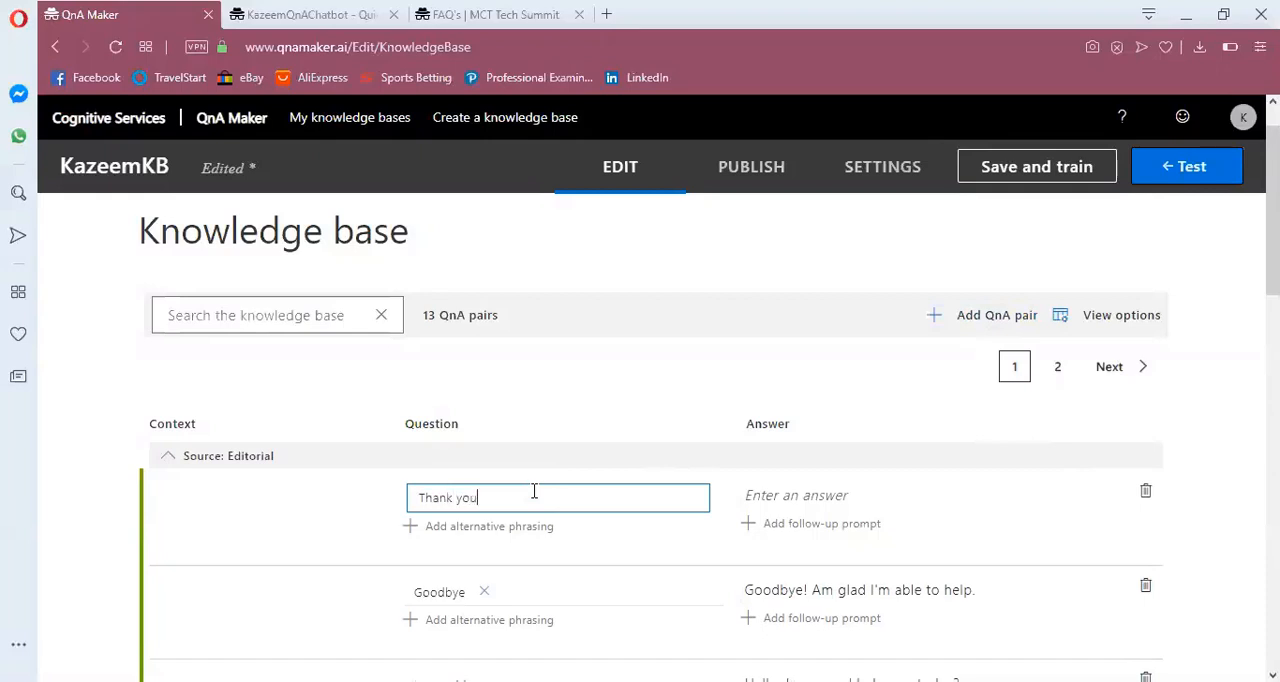
{"action": "left_click", "coordinate": [817, 498]}
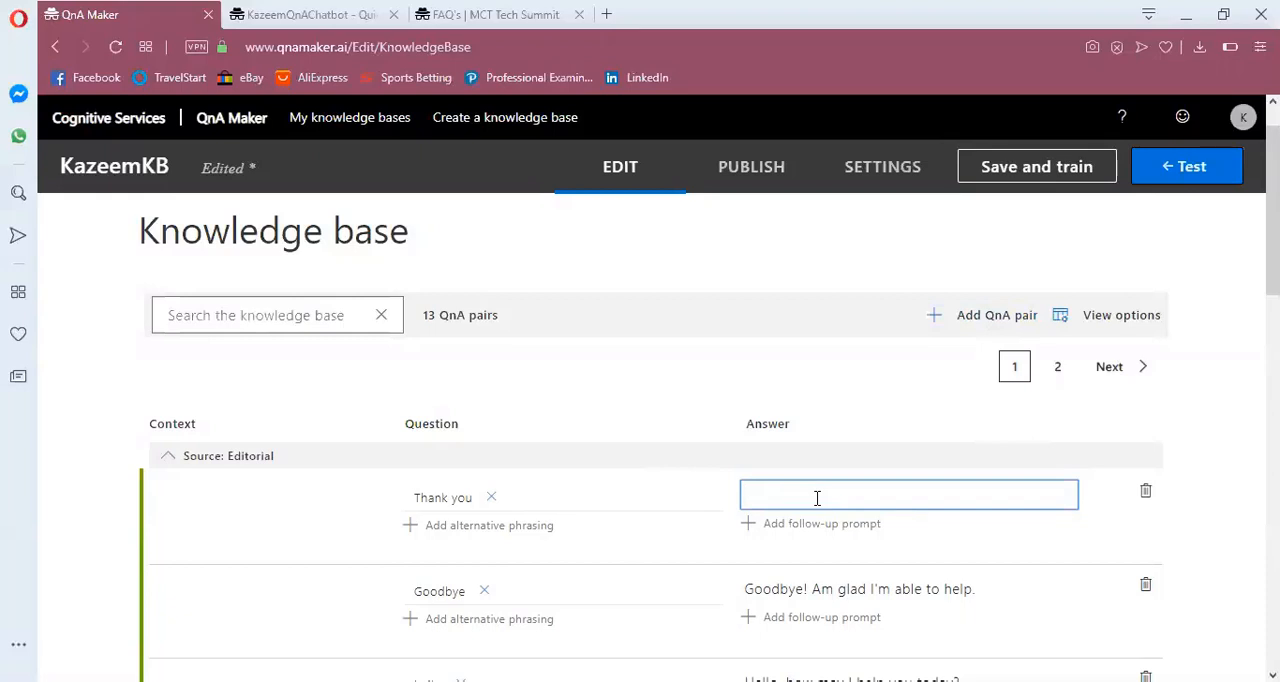
{"action": "type", "text": "You are welcome. I'm glad "}
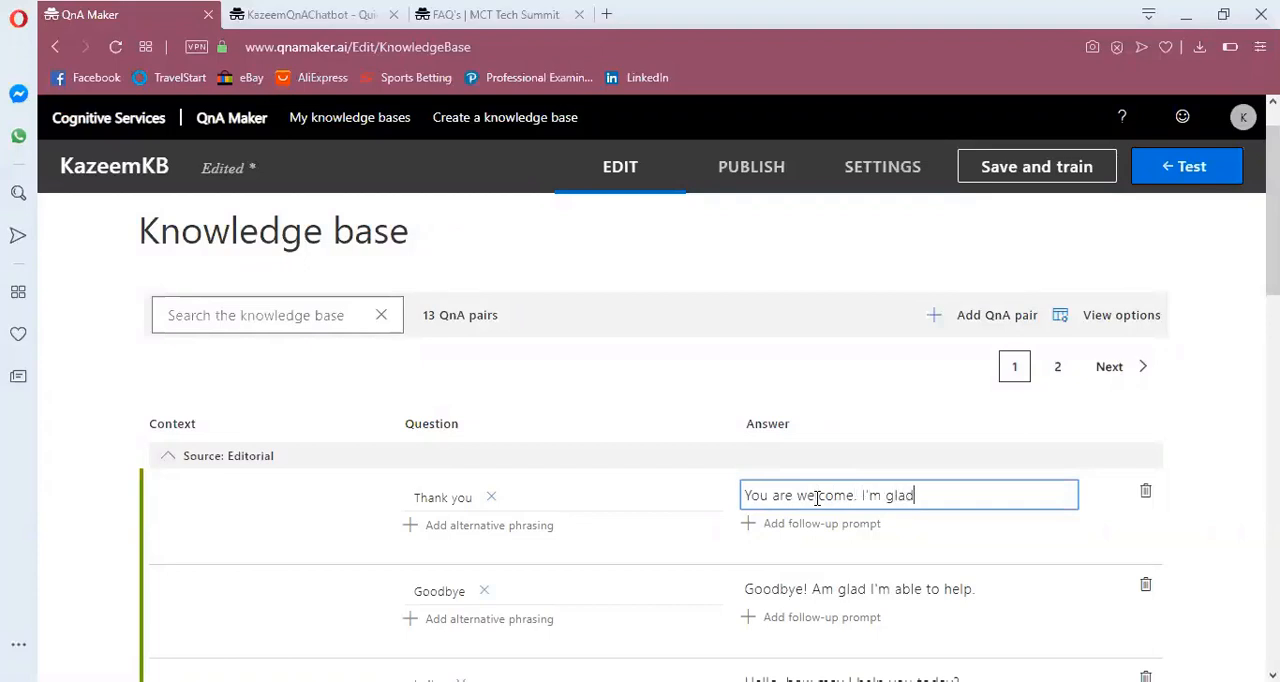
{"action": "type", "text": "I'm able to help"}
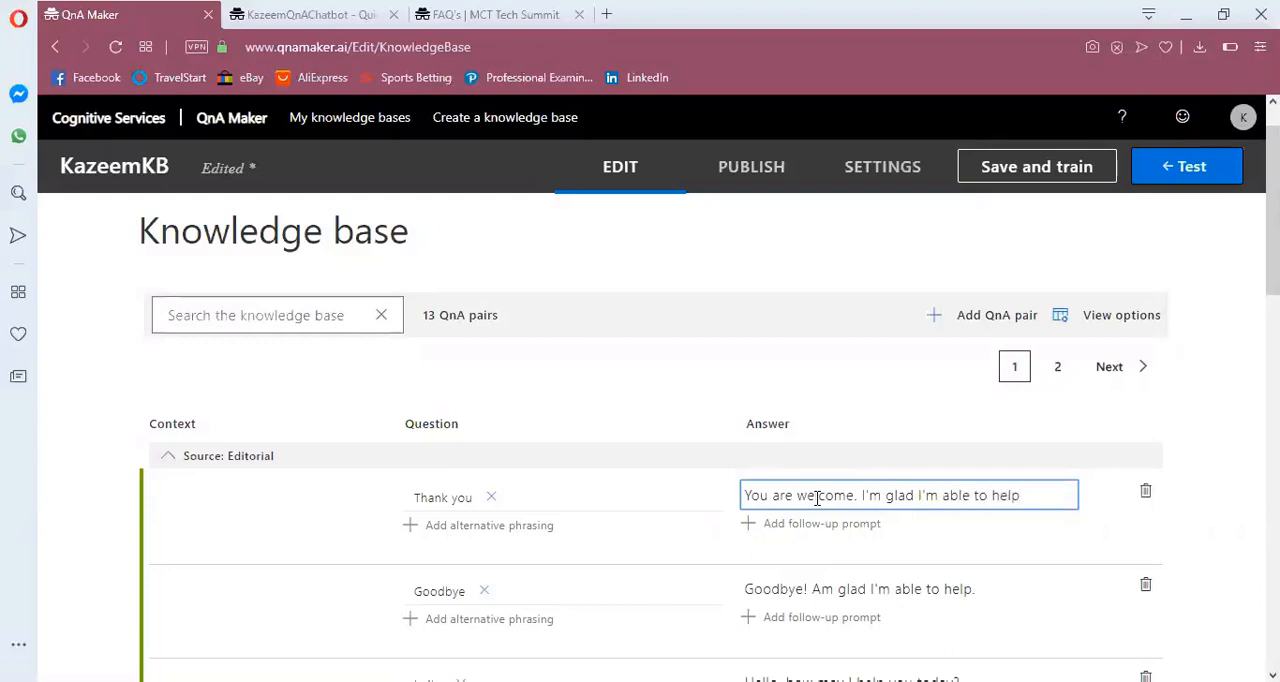
{"action": "type", "text": "!"}
End the "Thank you" pair's answer with an exclamation mark, and save and train the knowledge base
{"action": "left_click", "coordinate": [1057, 168]}
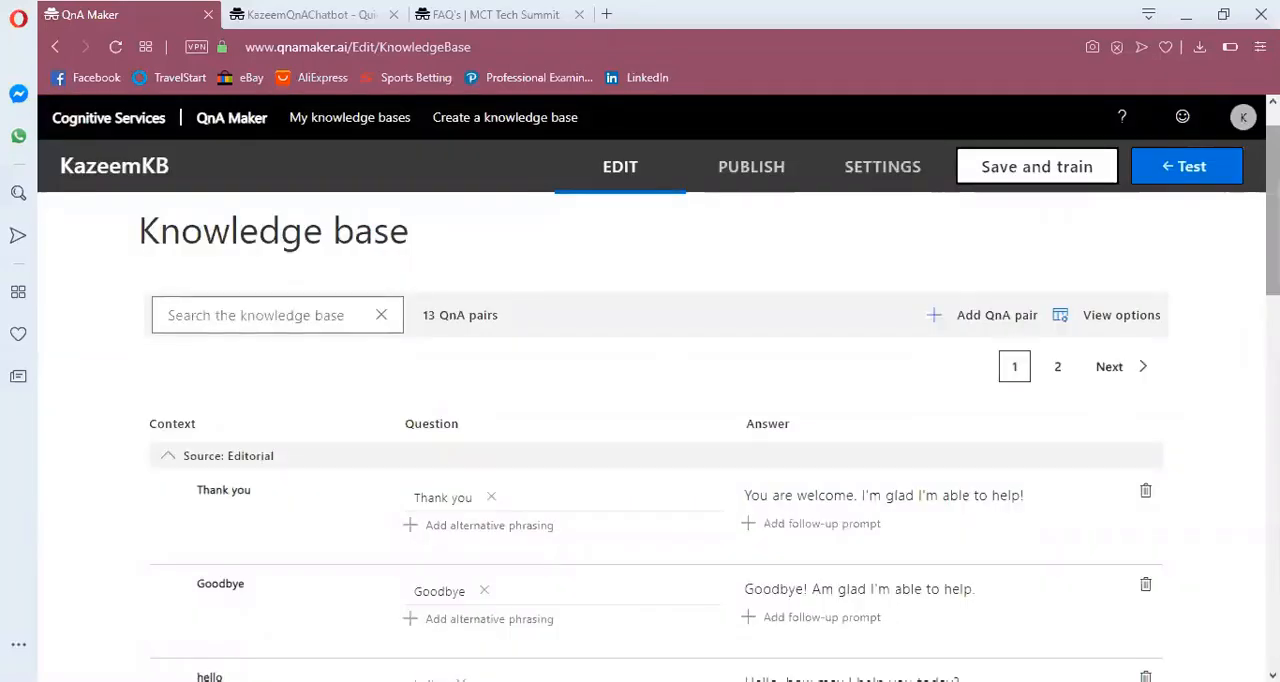
{"action": "scroll", "coordinate": [708, 404], "scroll_direction": "down", "scroll_amount": 1}
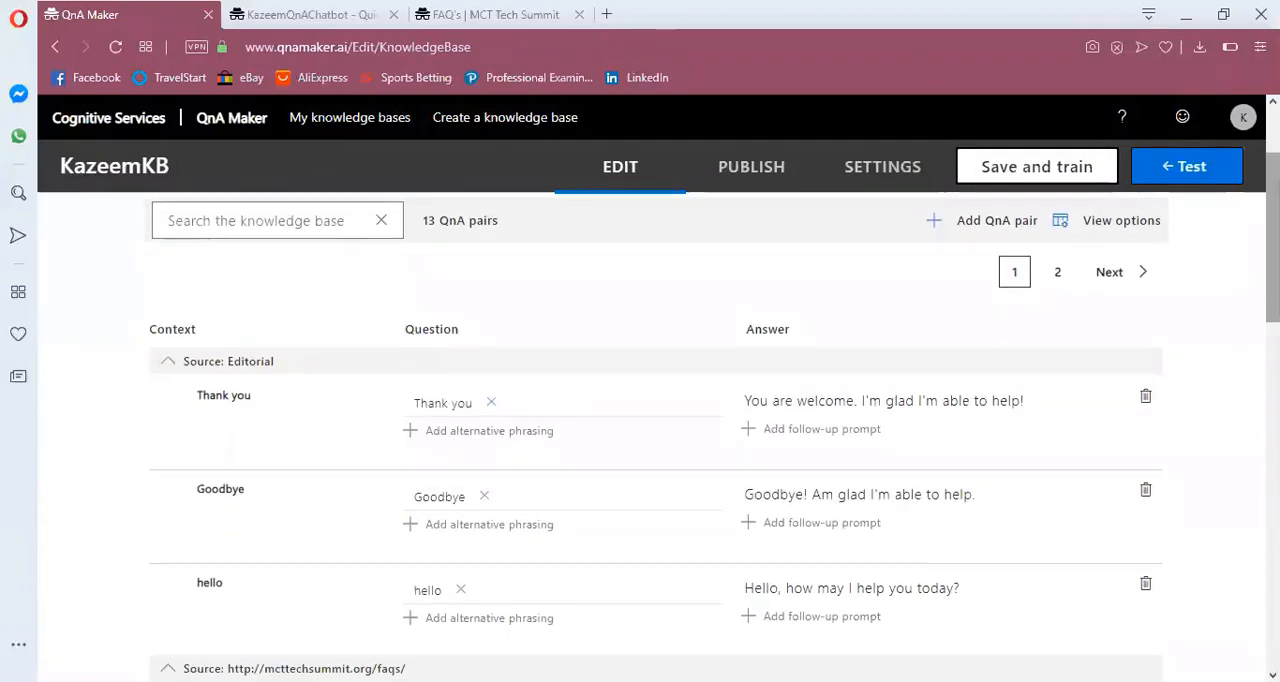
Open the knowledge base's test chat and send the message "hello"
{"action": "left_click", "coordinate": [1190, 178]}
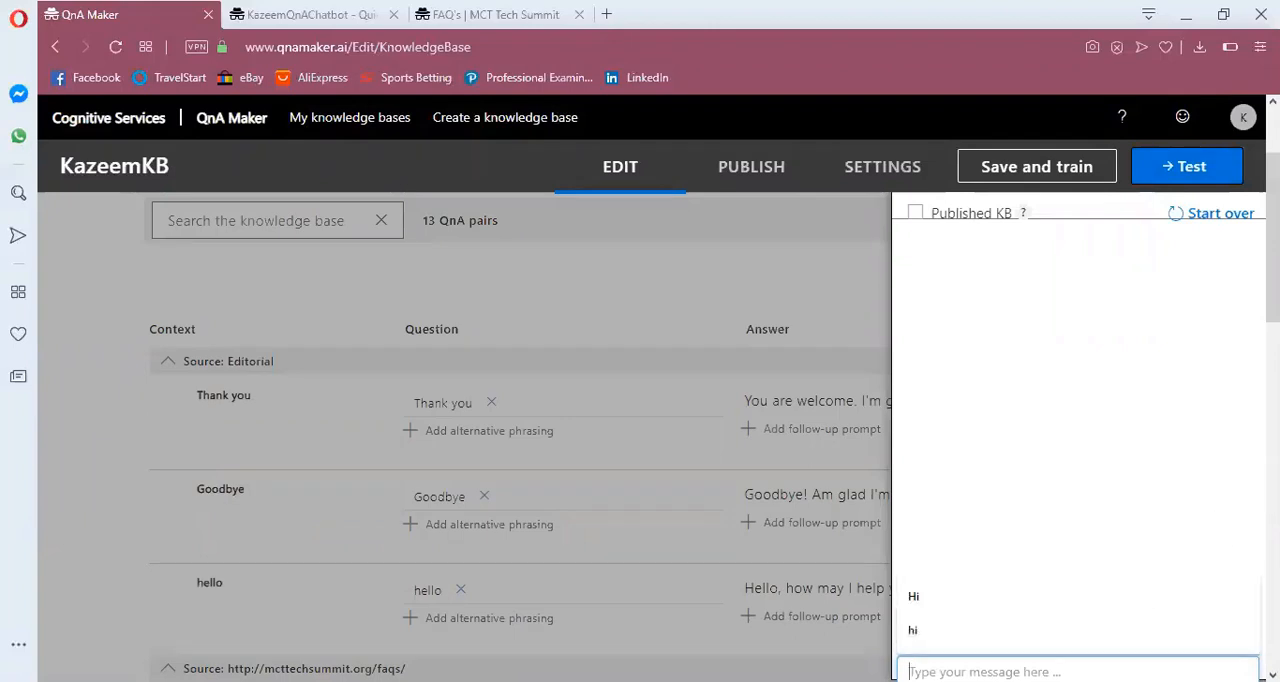
{"action": "type", "text": "hell"}
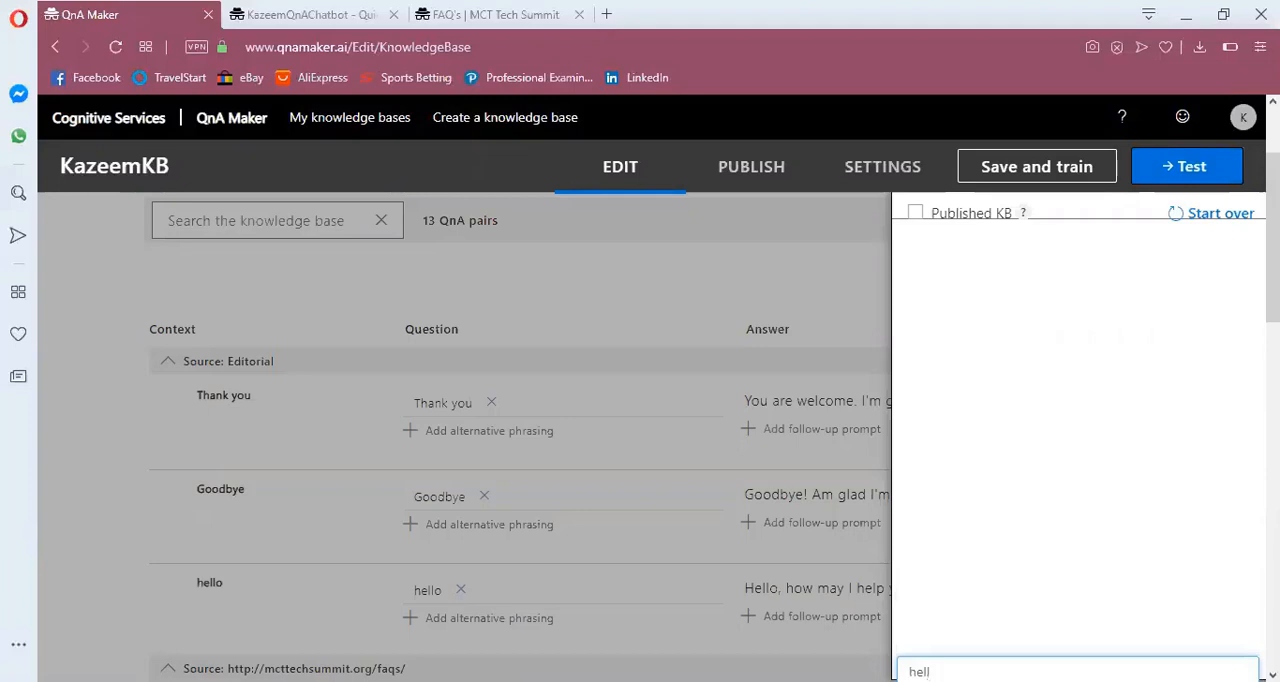
{"action": "type", "text": "o"}
{"action": "key", "text": "Return"}
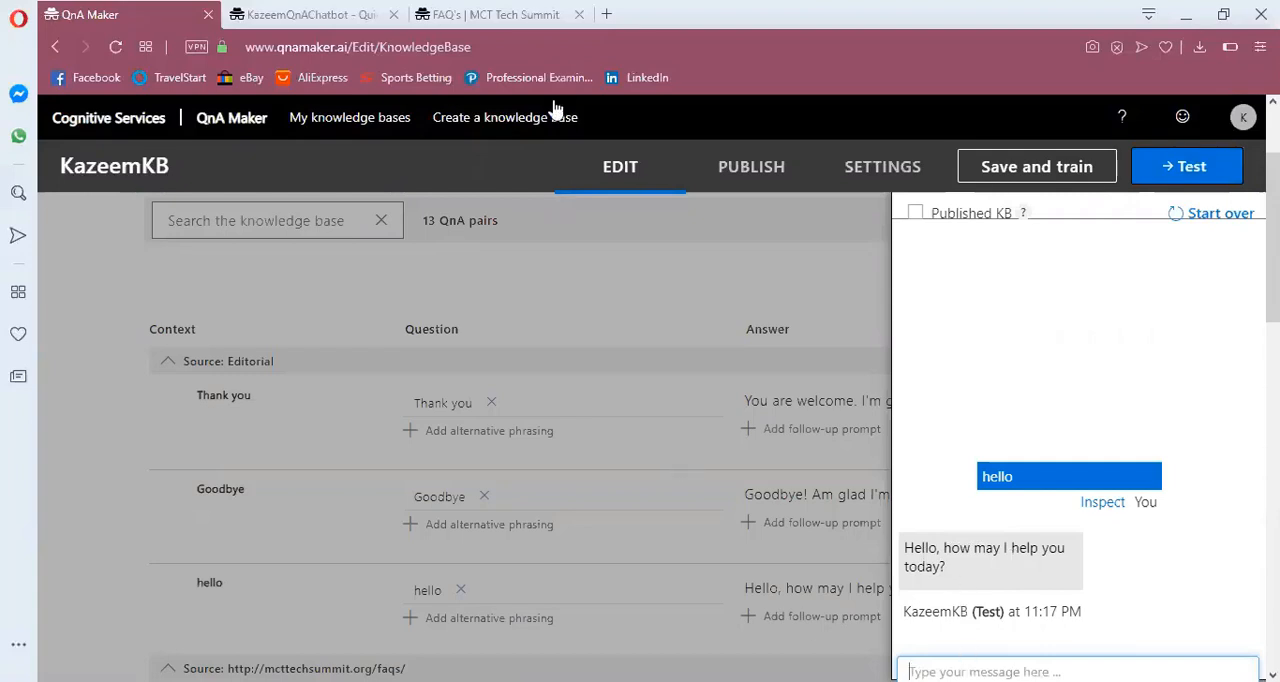
Switch to the MCT Tech Summit FAQ page and expand the answer to "What is MCT Tech Summit?"
{"action": "left_click", "coordinate": [540, 14]}
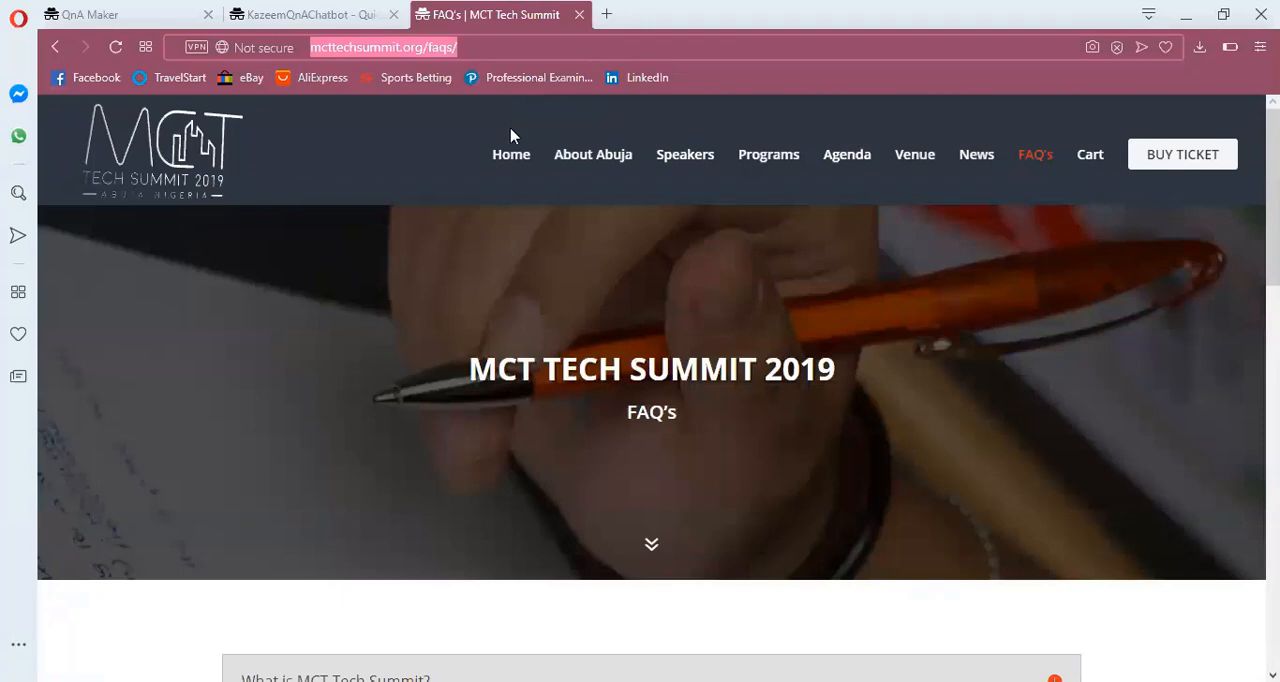
{"action": "left_click_drag", "start_coordinate": [1273, 213], "coordinate": [1273, 339]}
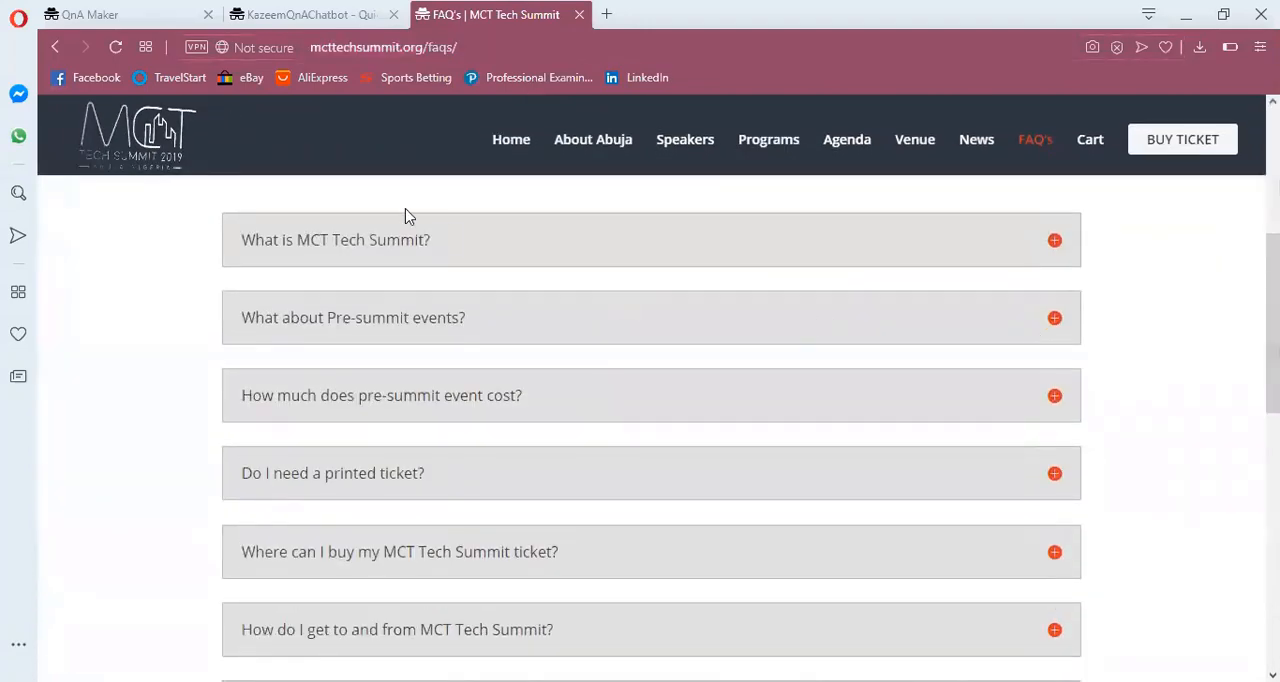
{"action": "left_click", "coordinate": [373, 252]}
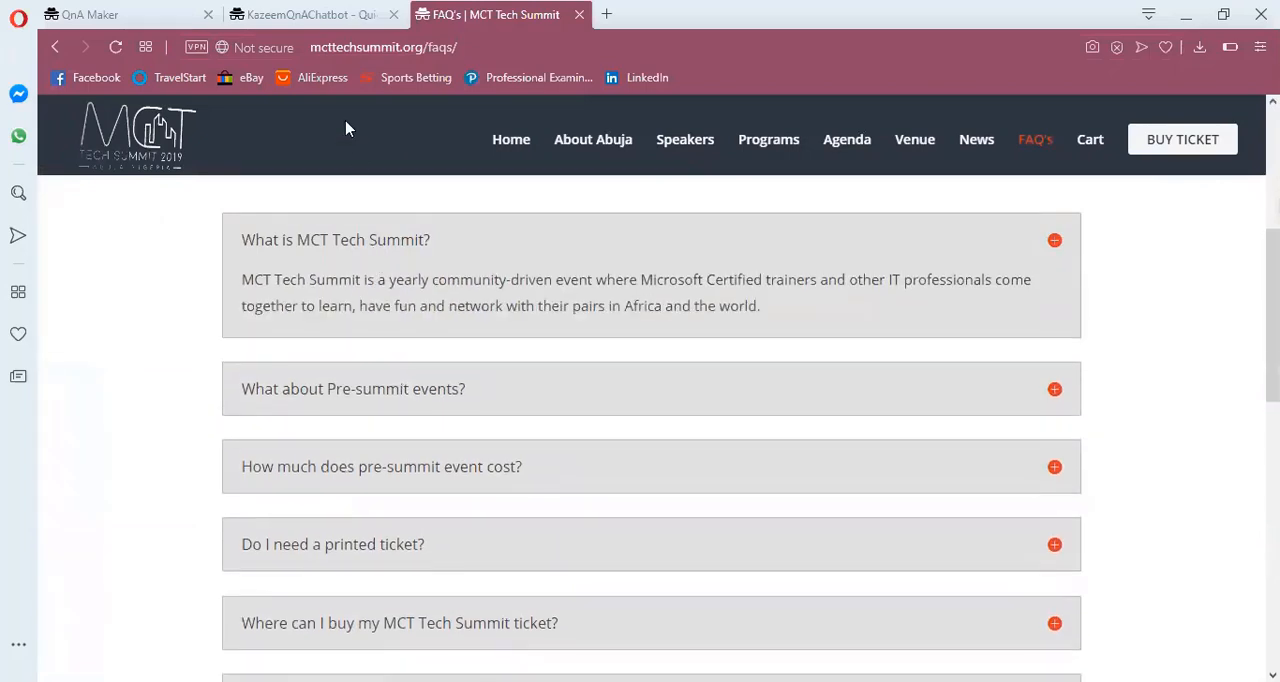
Return to QnA Maker and send the test chat the messages "what is mct tech summit?" and "Thank you"
{"action": "left_click", "coordinate": [129, 15]}
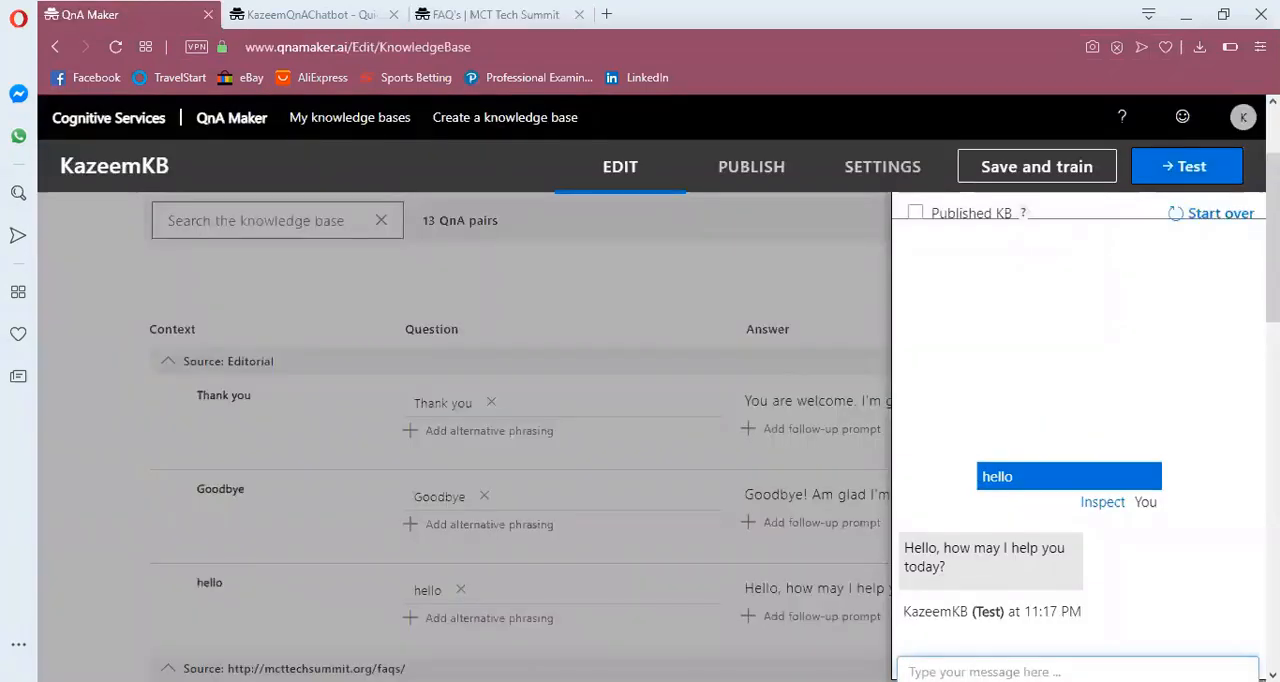
{"action": "left_click", "coordinate": [1078, 671]}
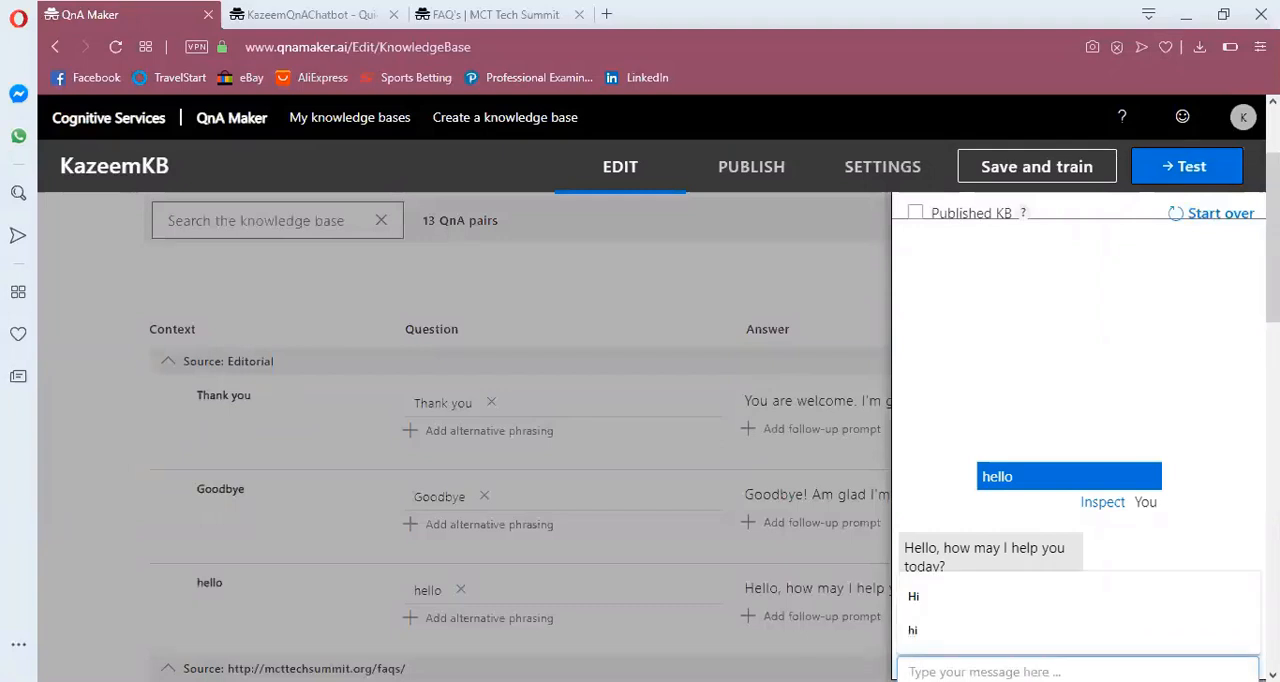
{"action": "type", "text": "what is"}
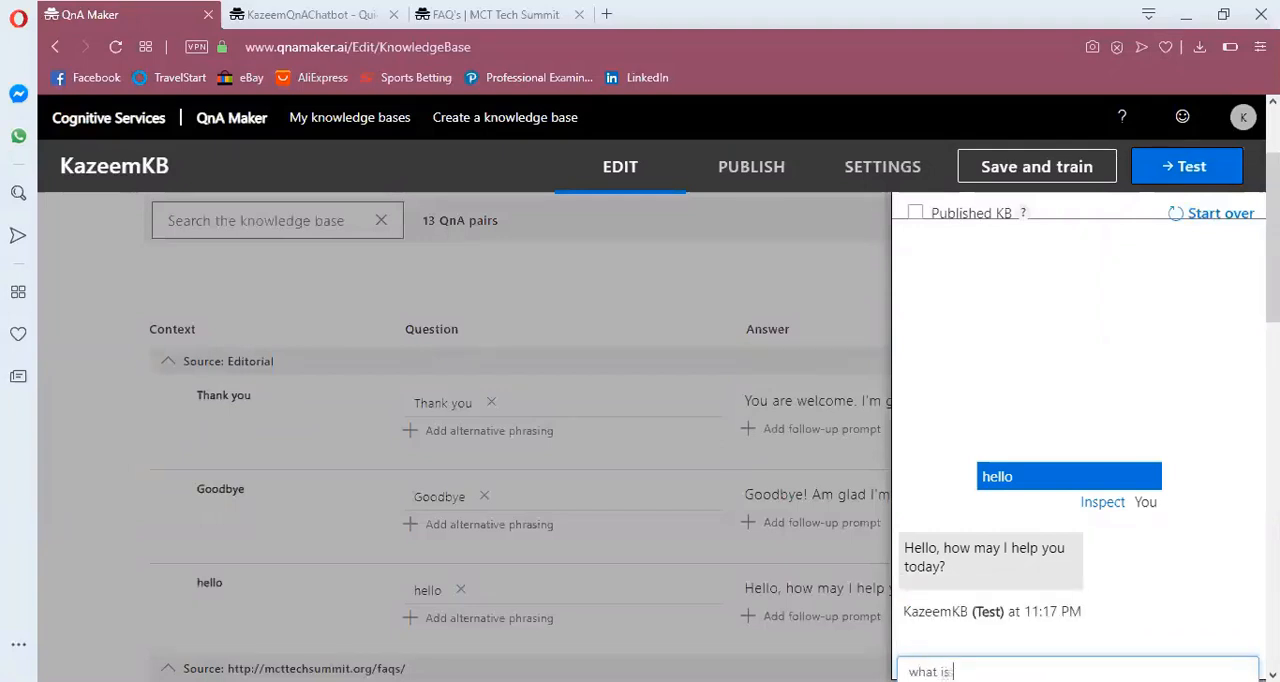
{"action": "type", "text": " mct tech summity"}
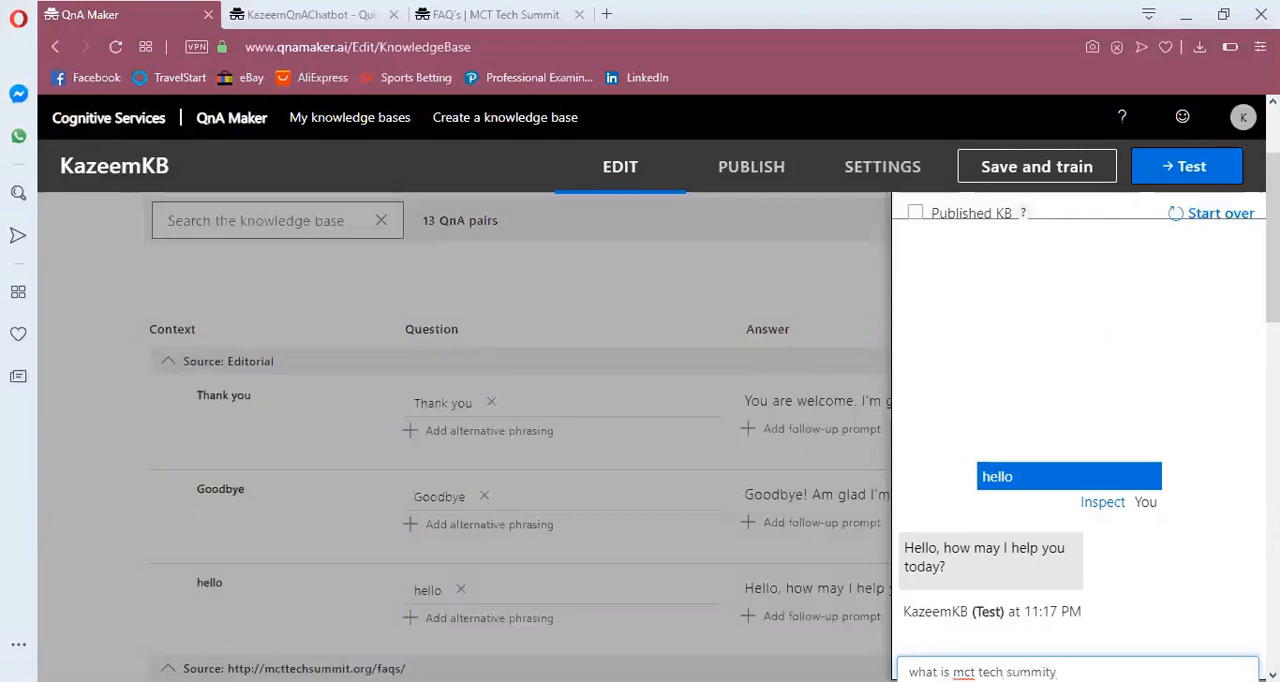
{"action": "key", "text": "BackSpace"}
{"action": "key", "text": "Return"}
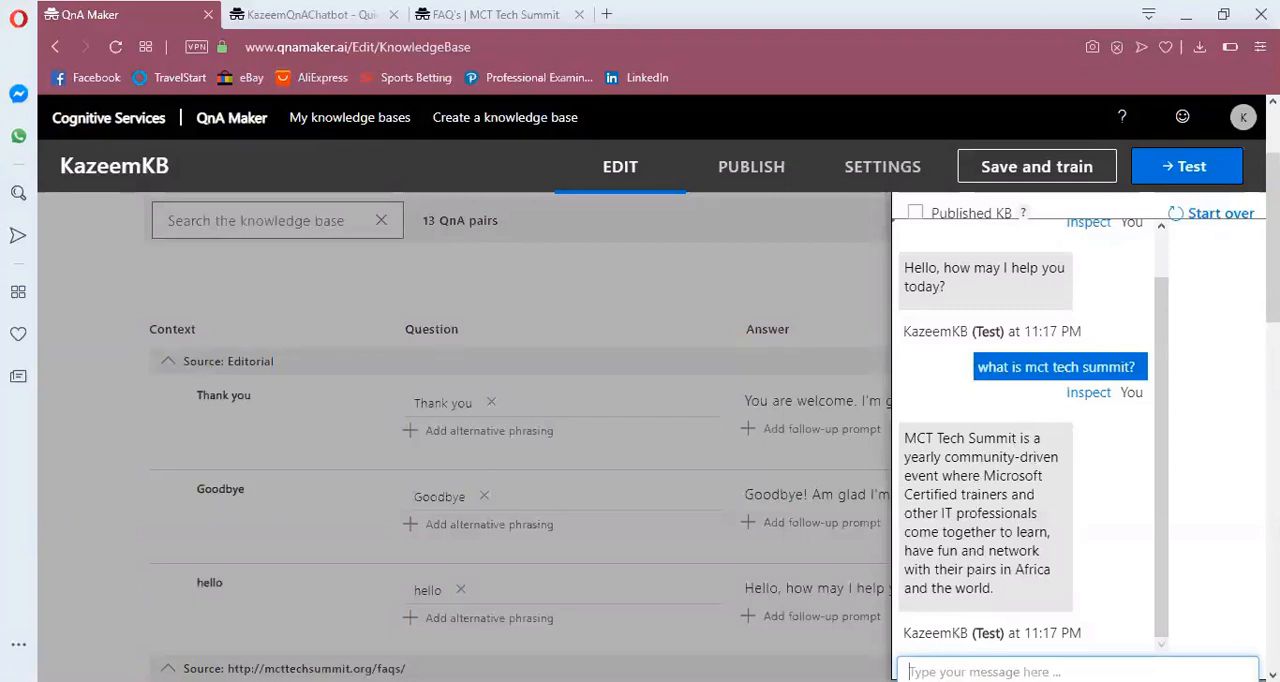
{"action": "type", "text": "Thank you"}
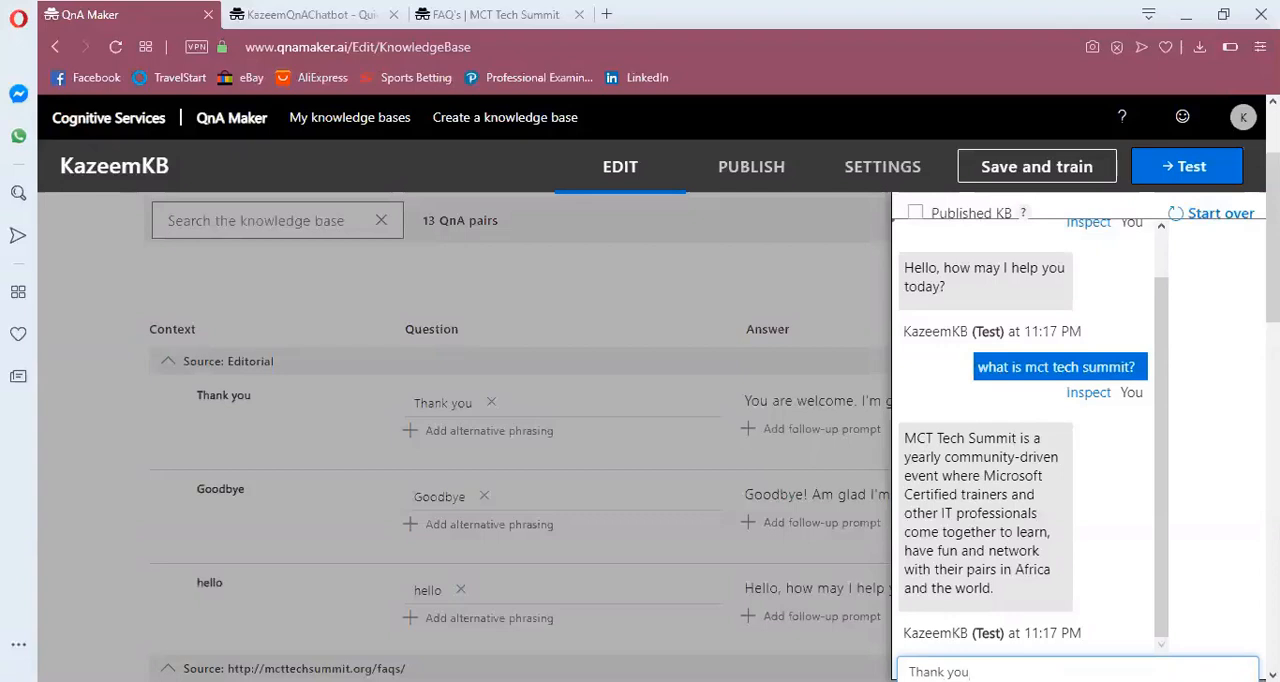
{"action": "key", "text": "Return"}
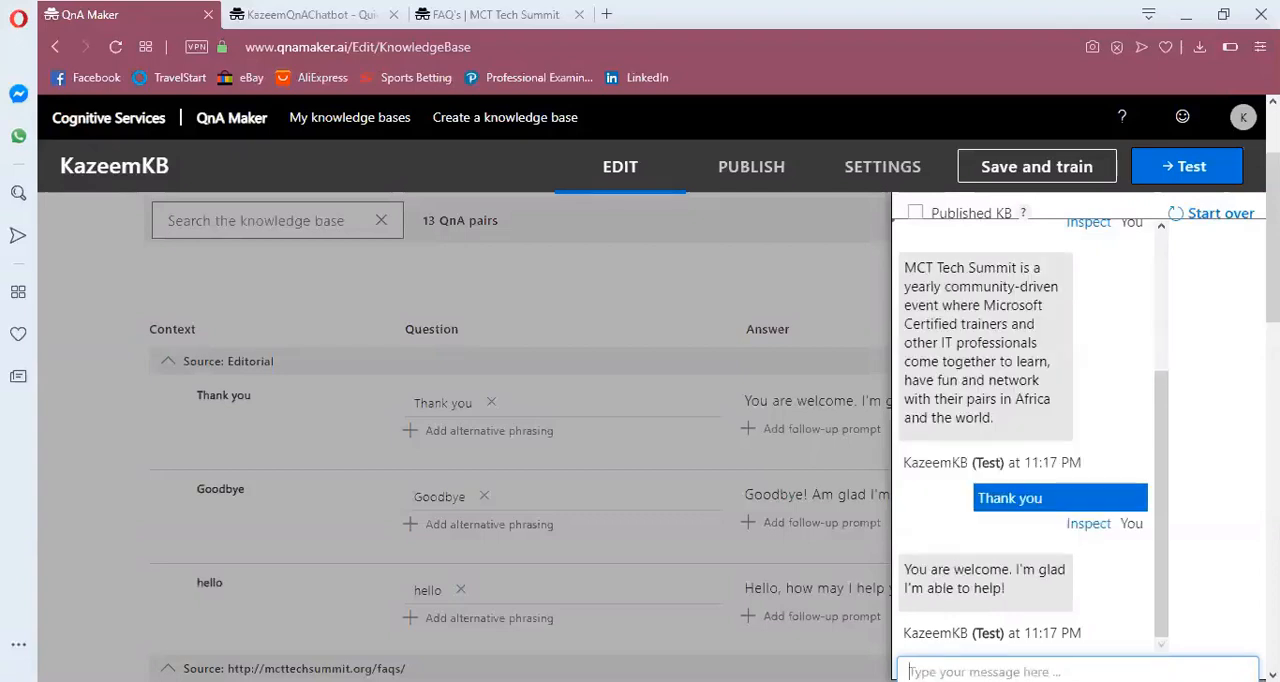